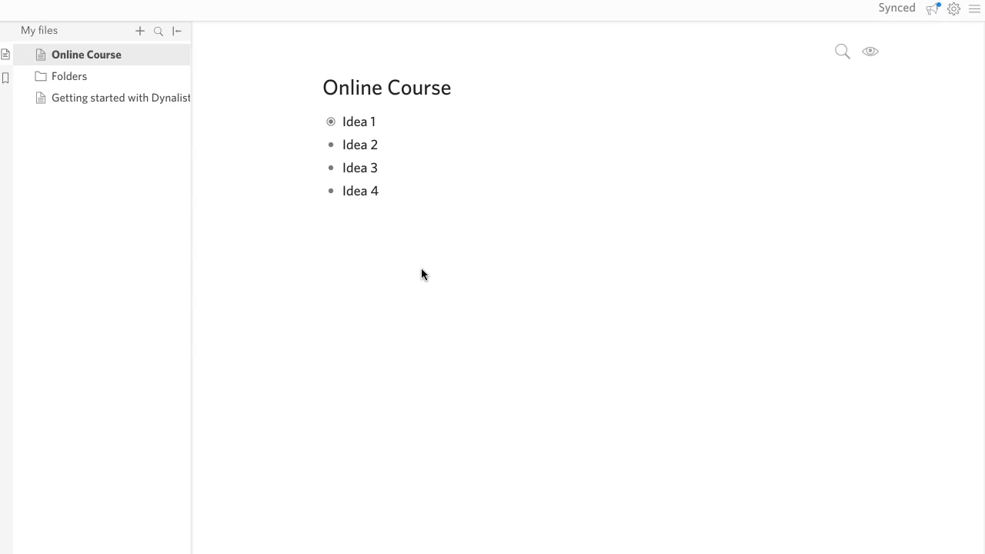
# Zoom into Idea 2 and Idea 1 in turn, returning to the full Online Course list after each
pyautogui.click(369, 165)
pyautogui.press('Escape')
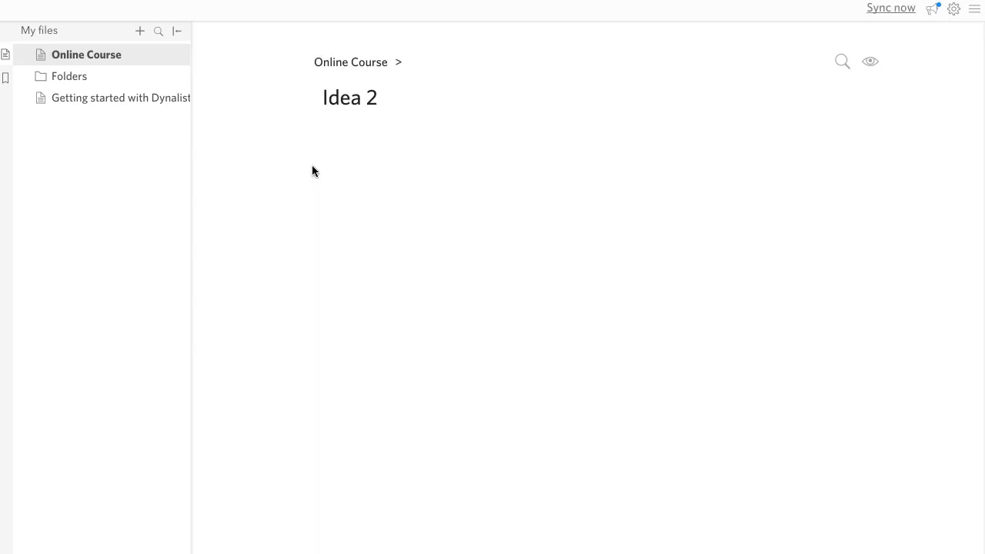
pyautogui.click(365, 61)
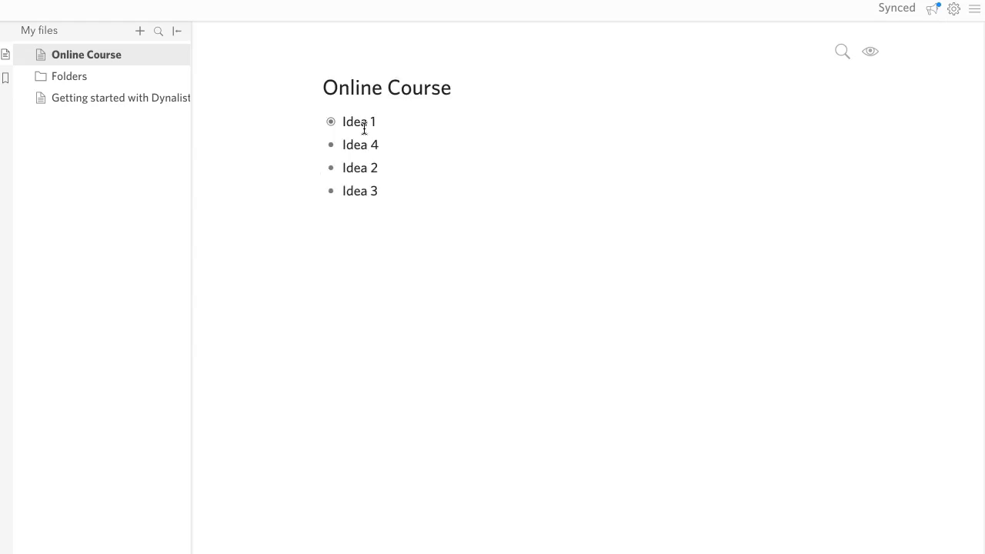
pyautogui.click(313, 122)
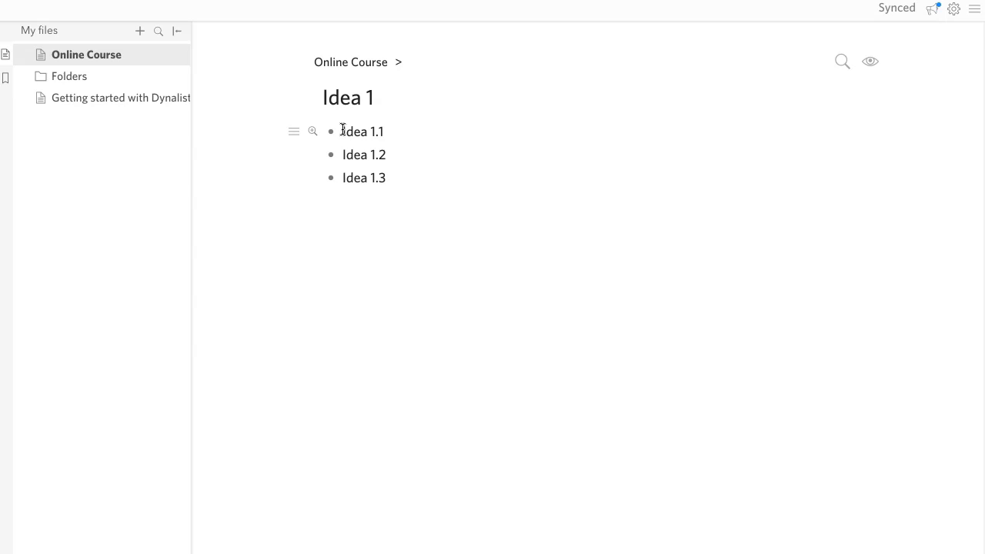
pyautogui.click(347, 66)
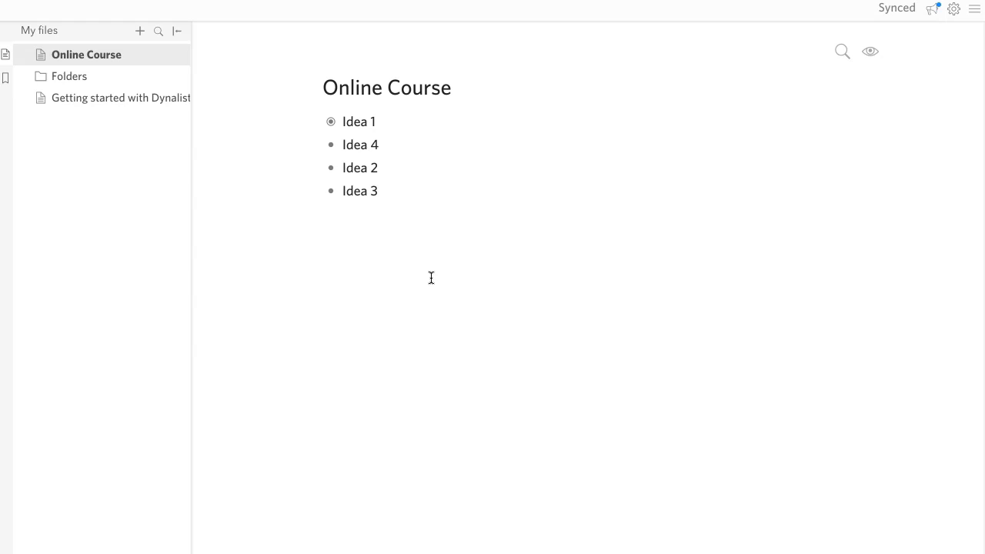
pyautogui.click(384, 192)
# Open the settings and look at the choices for Theme and List density, keeping Light and Cozy
pyautogui.click(954, 10)
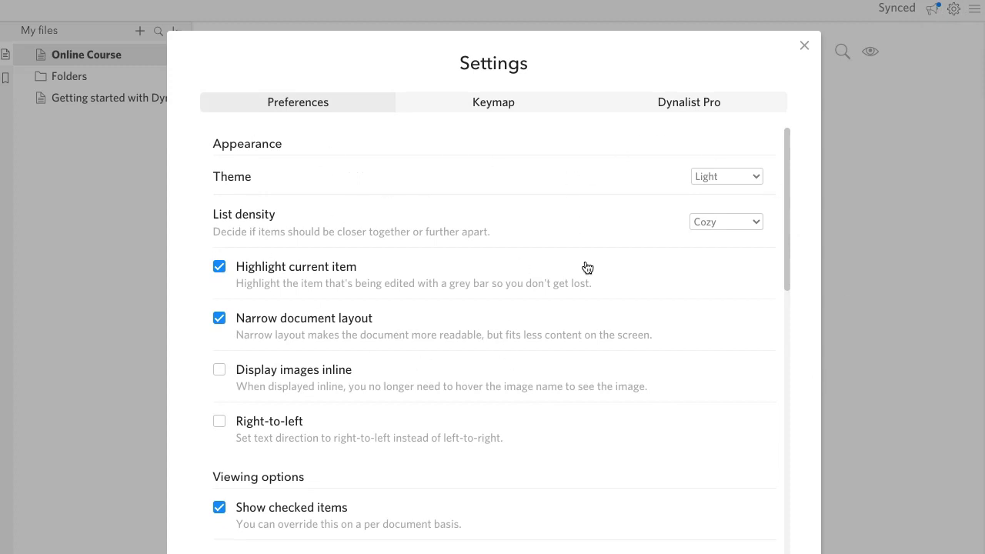
pyautogui.click(715, 177)
pyautogui.click(564, 167)
pyautogui.click(744, 220)
pyautogui.click(571, 207)
# Review the remaining preferences, including viewing, font, input, date and inbox options, and close the settings
pyautogui.scroll(-1, 336, 404)
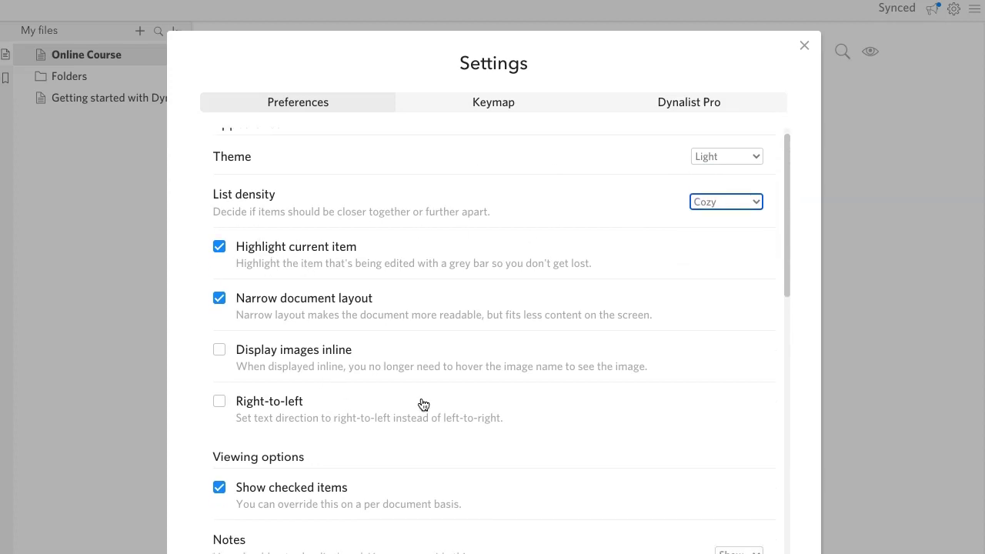
pyautogui.scroll(-7, 385, 416)
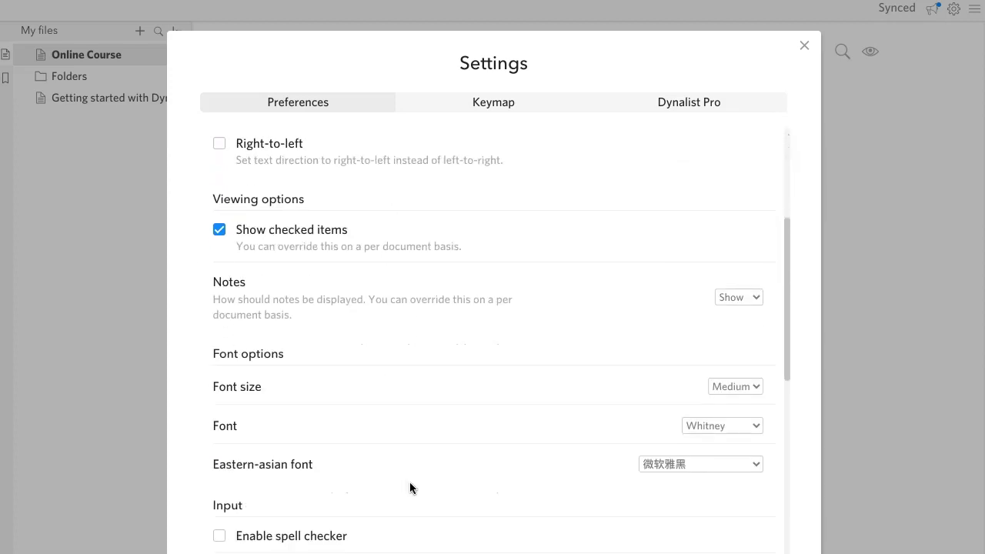
pyautogui.scroll(-16, 491, 461)
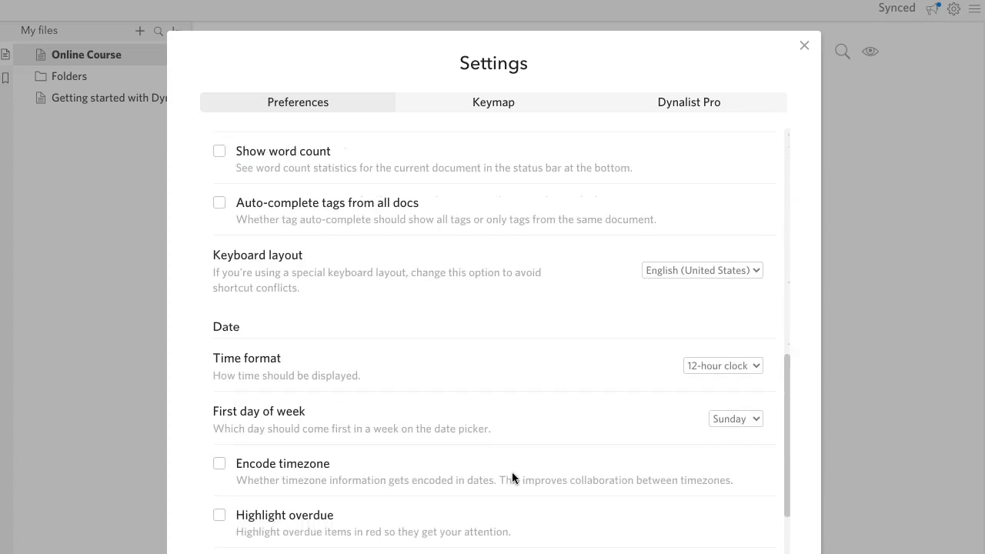
pyautogui.scroll(4, 512, 472)
pyautogui.scroll(-12, 671, 397)
pyautogui.scroll(20, 671, 397)
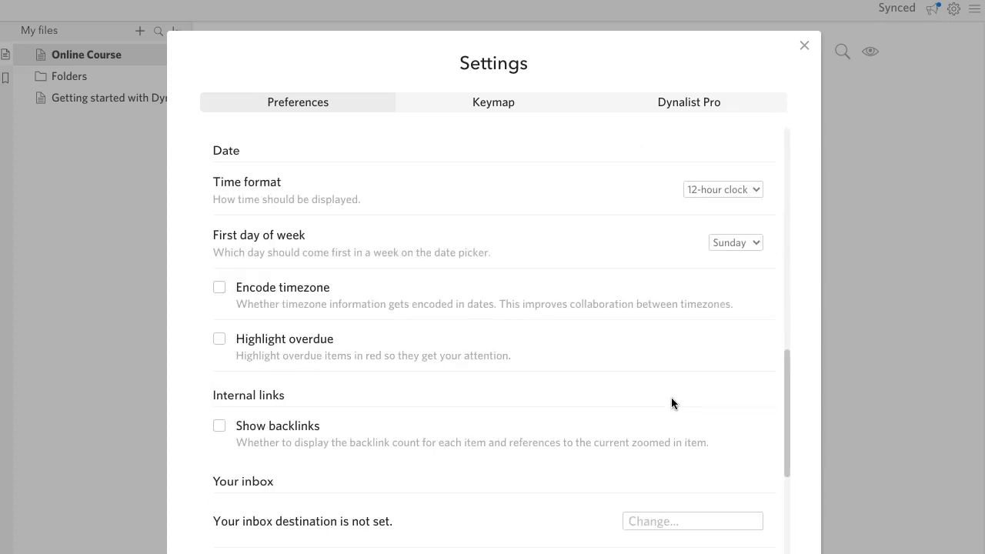
pyautogui.scroll(9, 671, 398)
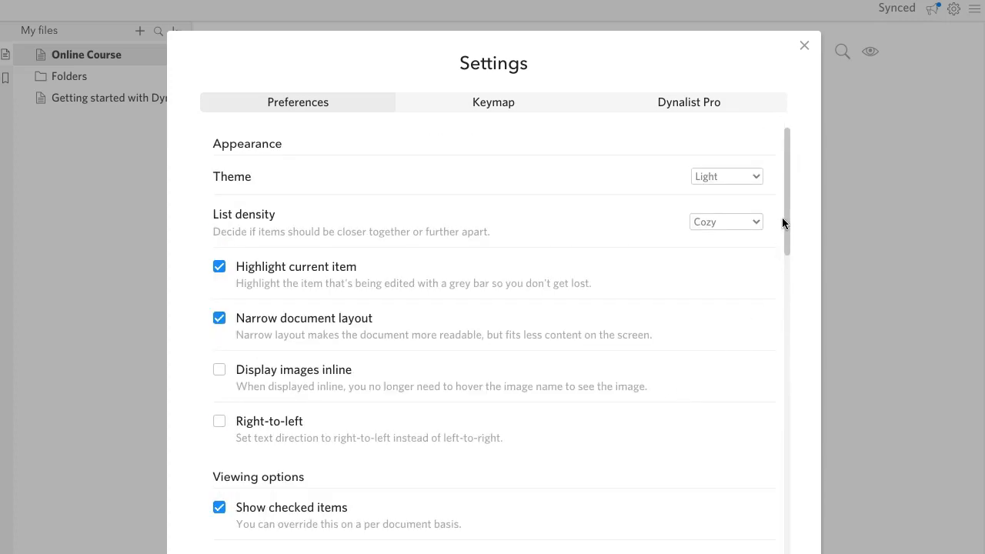
pyautogui.click(804, 47)
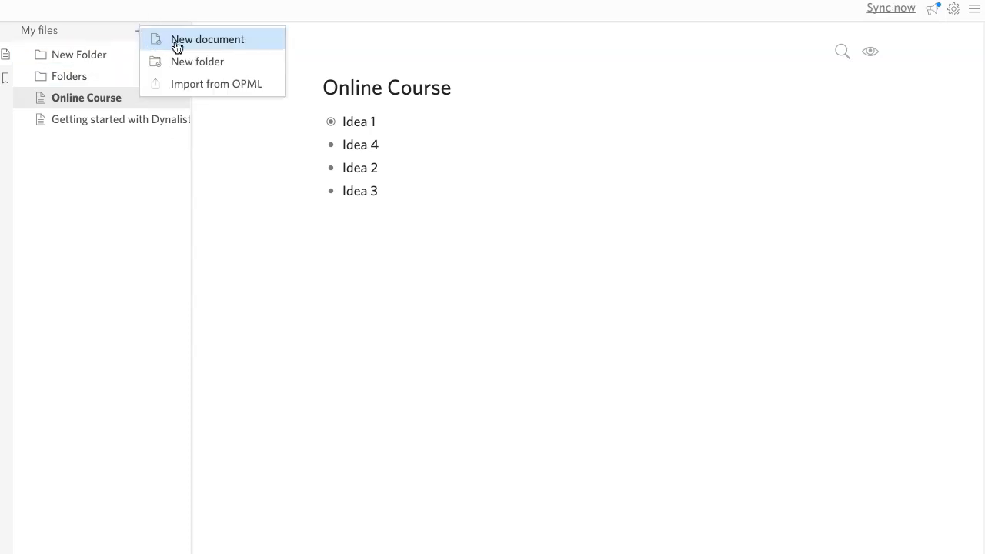
# Create a new document named "New File" in the file list
pyautogui.click(194, 39)
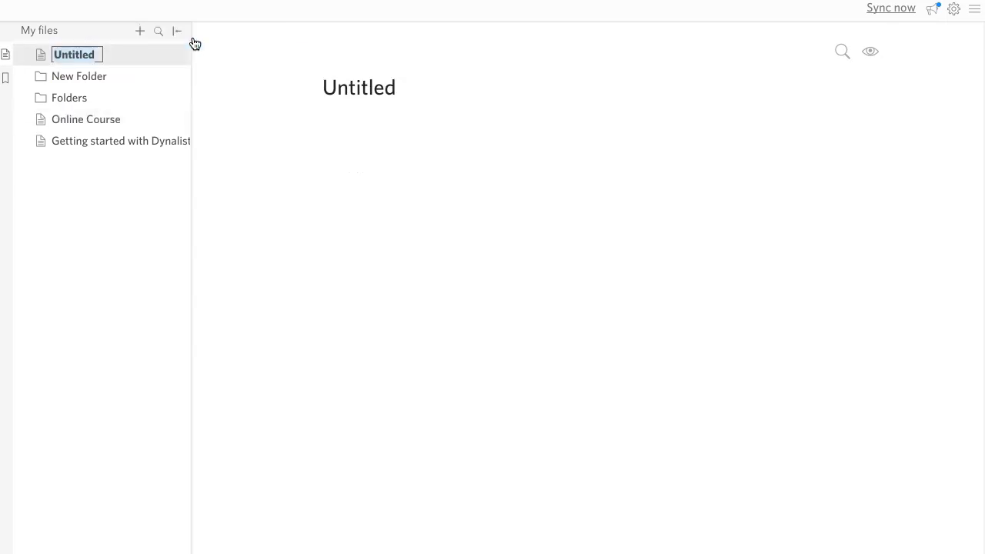
pyautogui.write('New File')
pyautogui.press('Return')
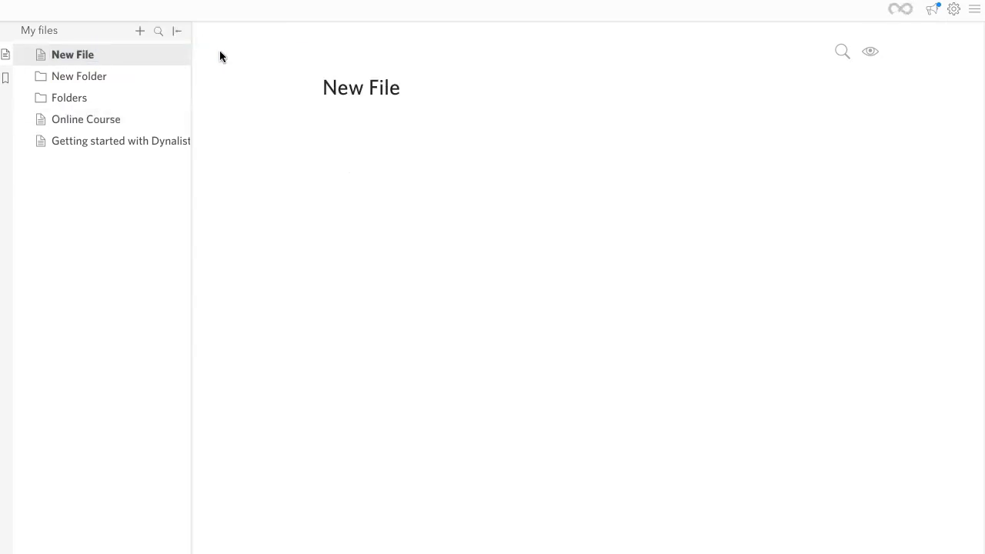
# Move the New File document into New Folder, and collapse and re-expand the folder
pyautogui.moveTo(95, 55); pyautogui.dragTo(115, 82)
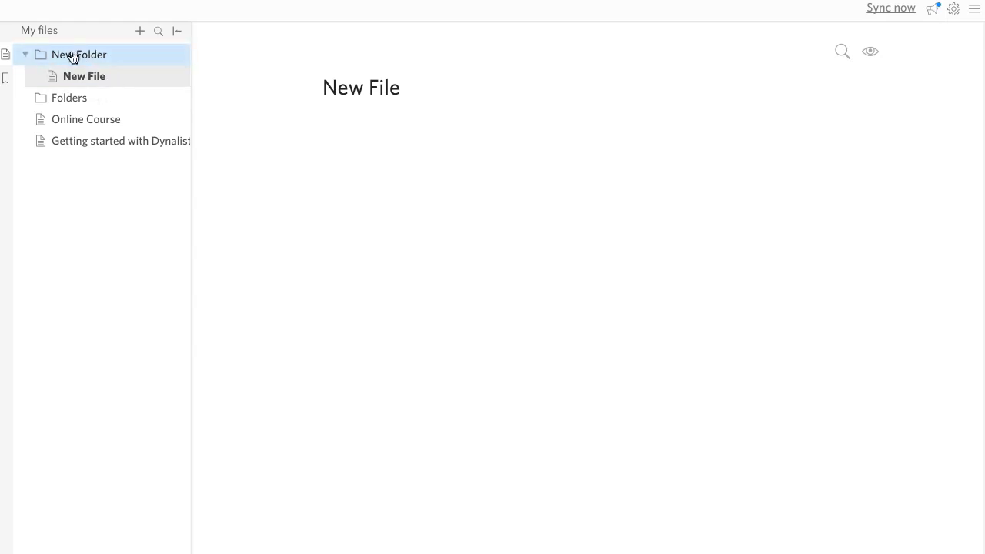
pyautogui.click(25, 55)
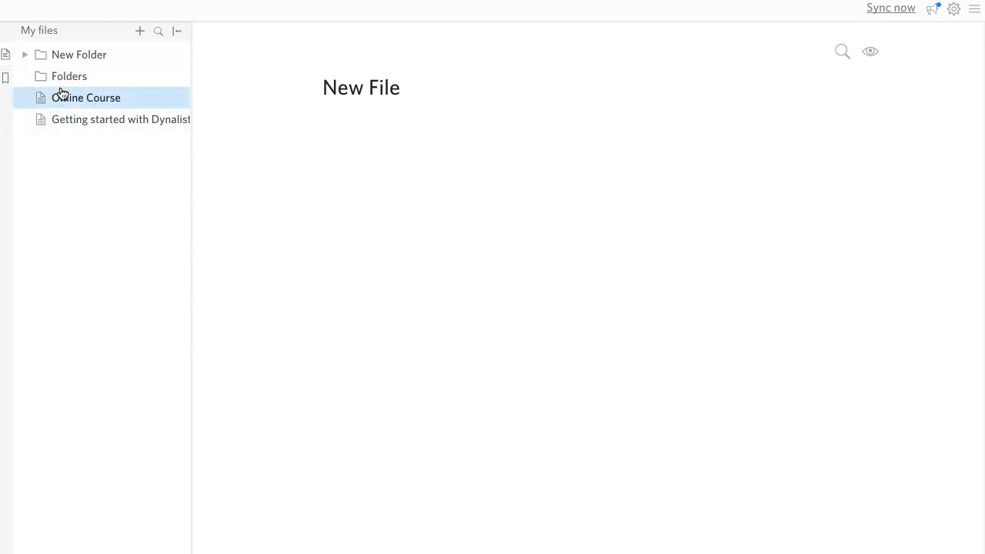
pyautogui.click(26, 55)
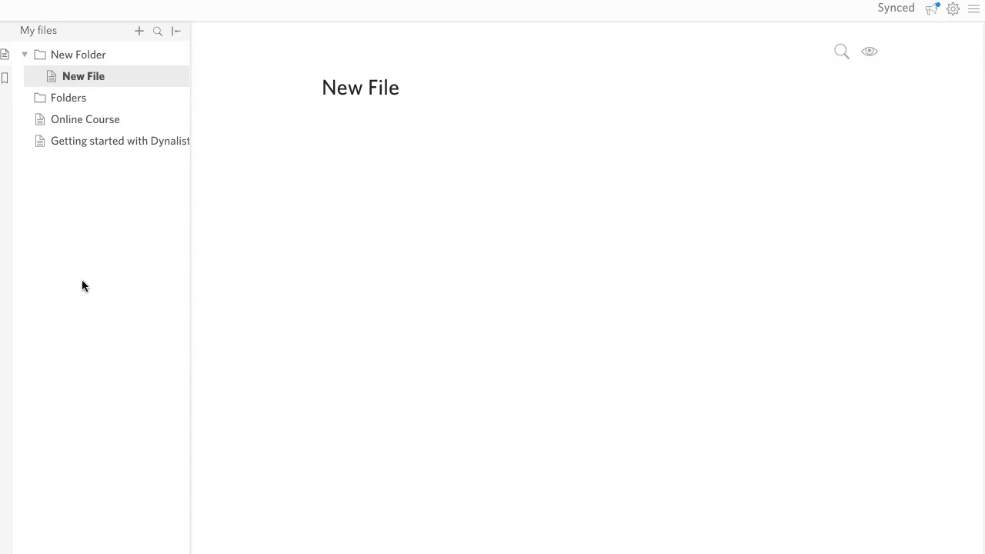
# Bookmark the Online Course document and show the bookmarks list in place of the files
pyautogui.click(105, 118)
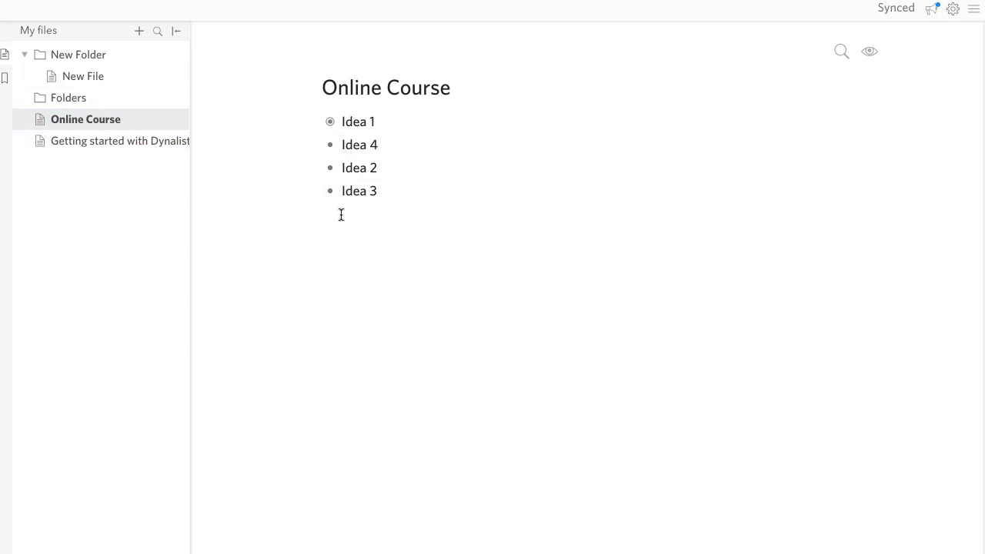
pyautogui.click(306, 87)
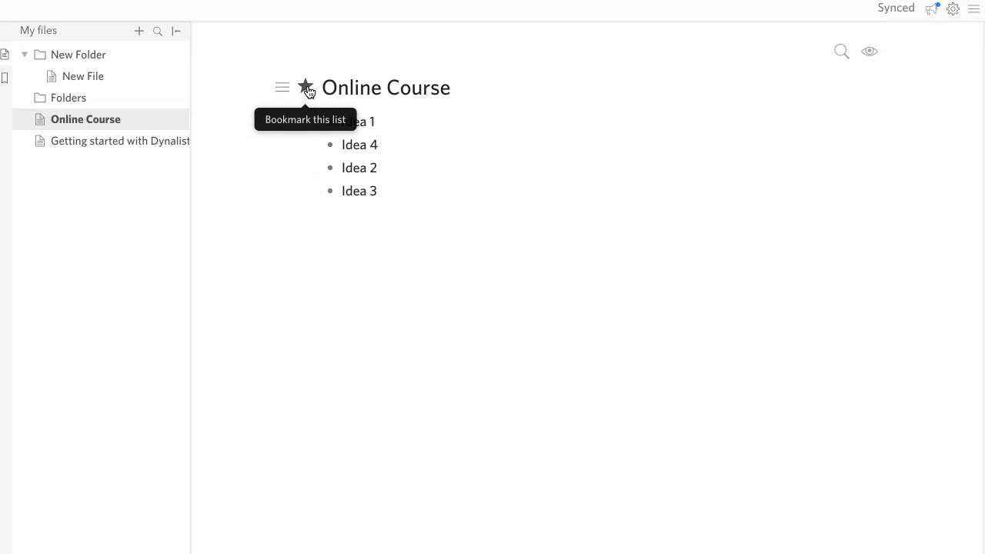
pyautogui.click(62, 86)
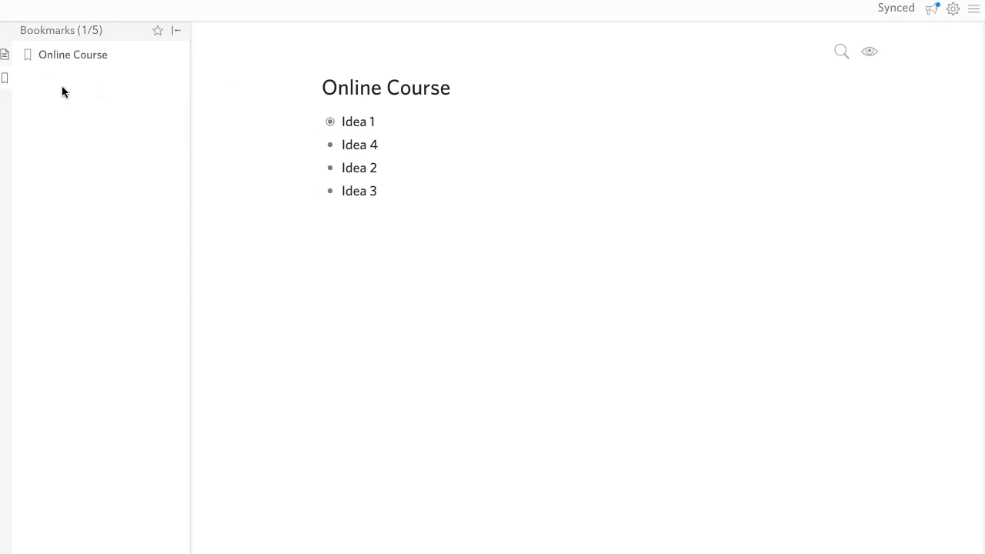
pyautogui.click(6, 56)
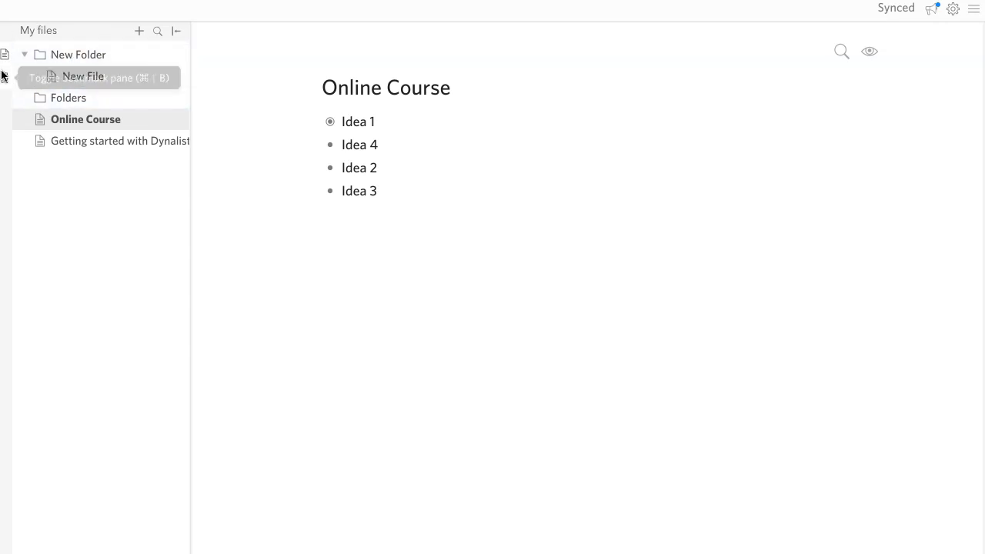
pyautogui.click(6, 80)
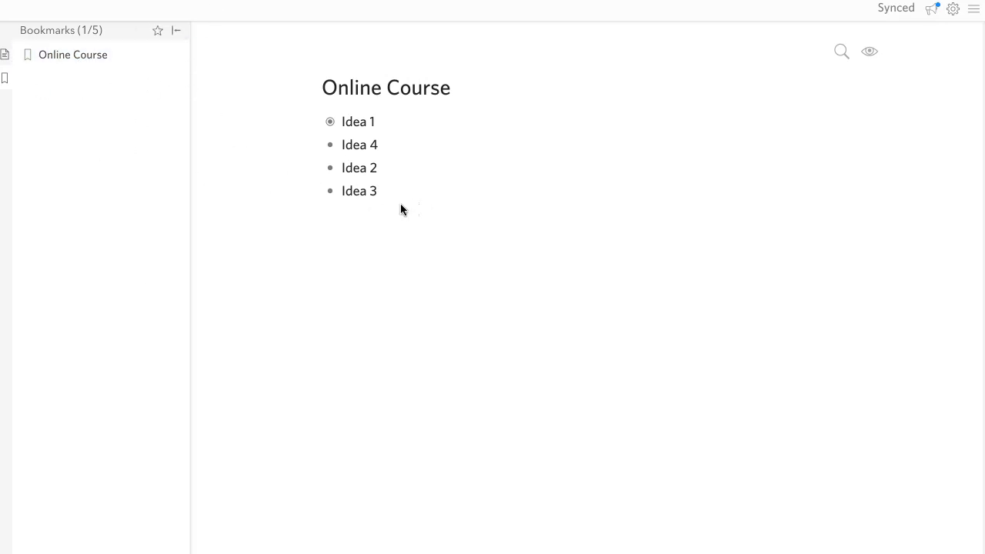
# Add an item "Idea 4" below Idea 3 at the end of the list, followed by an empty item
pyautogui.click(383, 191)
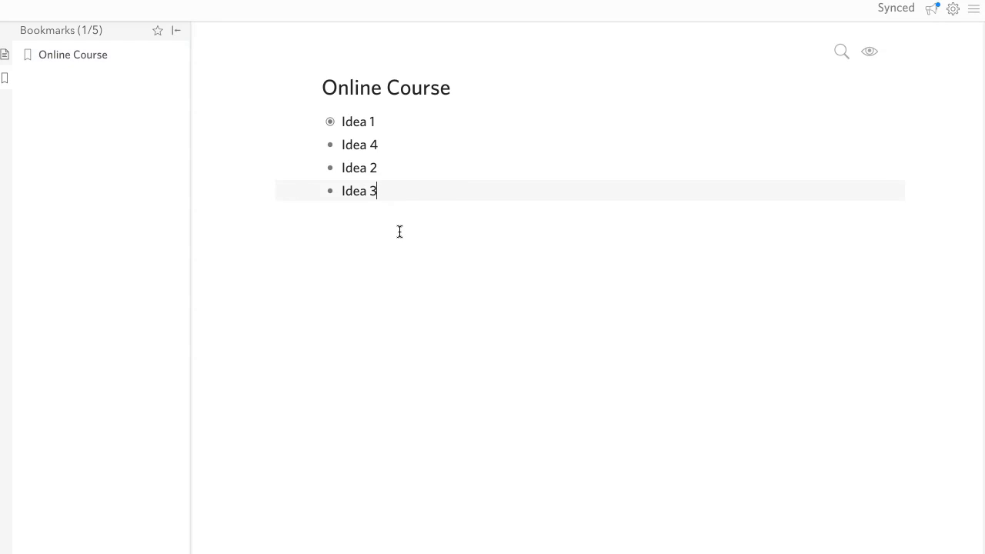
pyautogui.press('Return')
pyautogui.write('Idea 1')
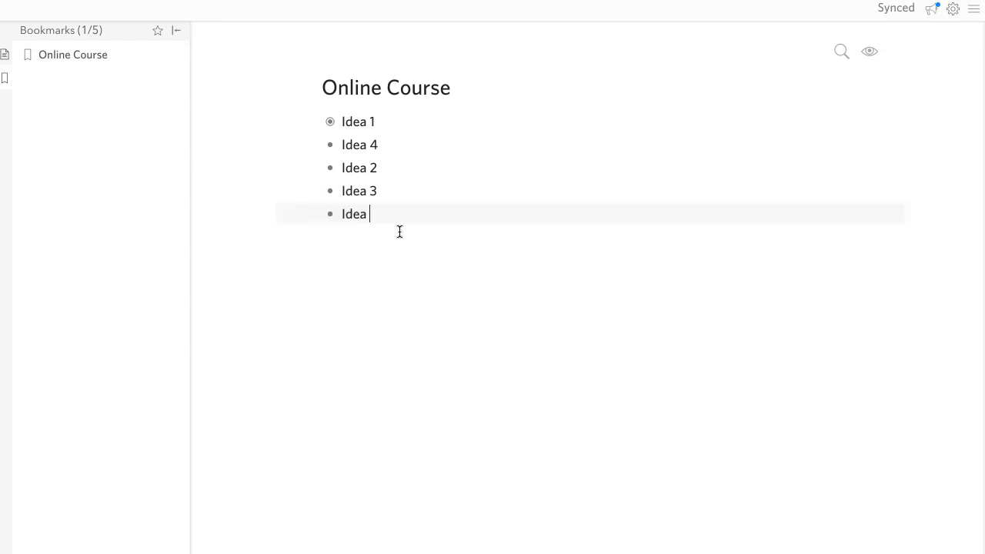
pyautogui.press('Return')
pyautogui.press('BackSpace')
pyautogui.press('BackSpace')
pyautogui.write('4')
pyautogui.press('Return')
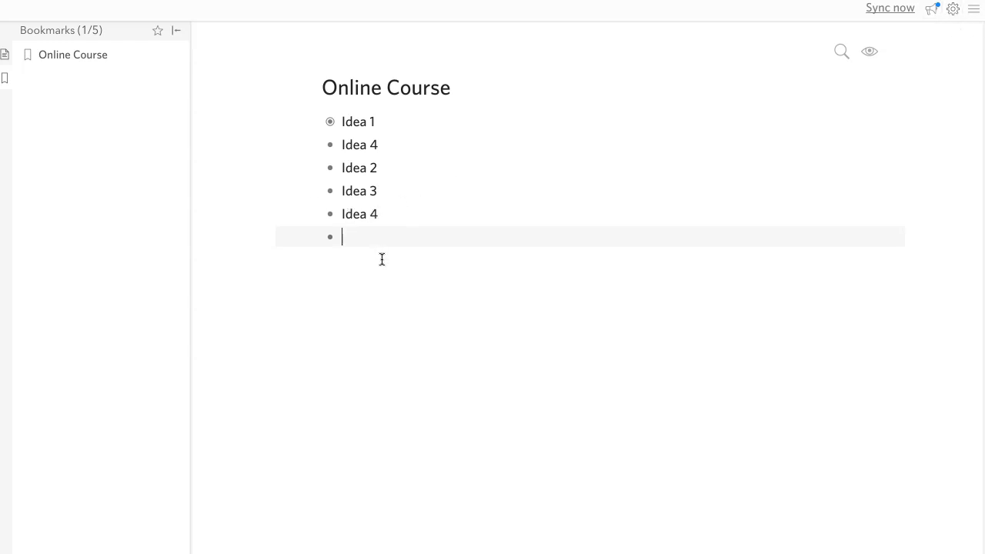
# Make the last Idea 4 item bold and remove the bold formatting again
pyautogui.tripleClick(351, 214)
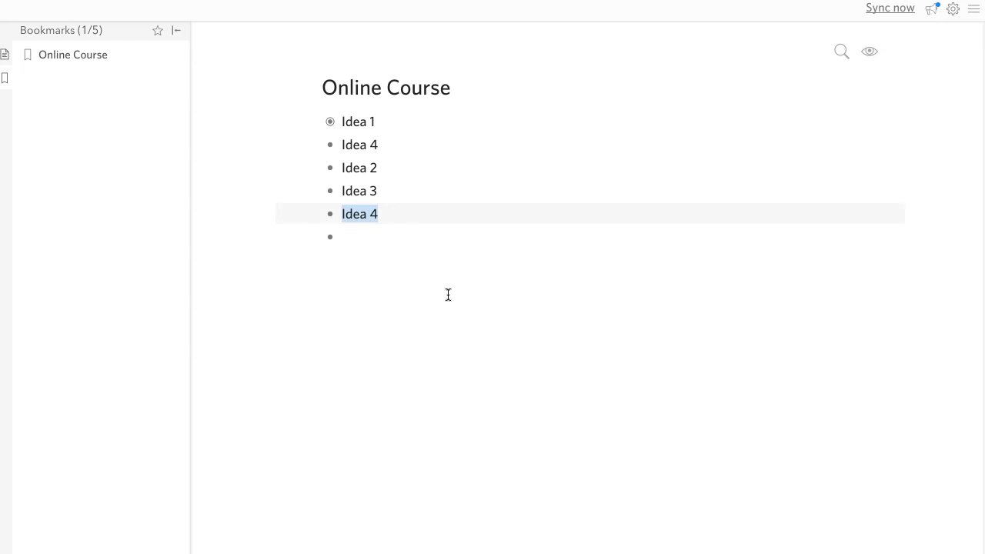
pyautogui.hotkey('ctrl', 'b')
pyautogui.press('Down')
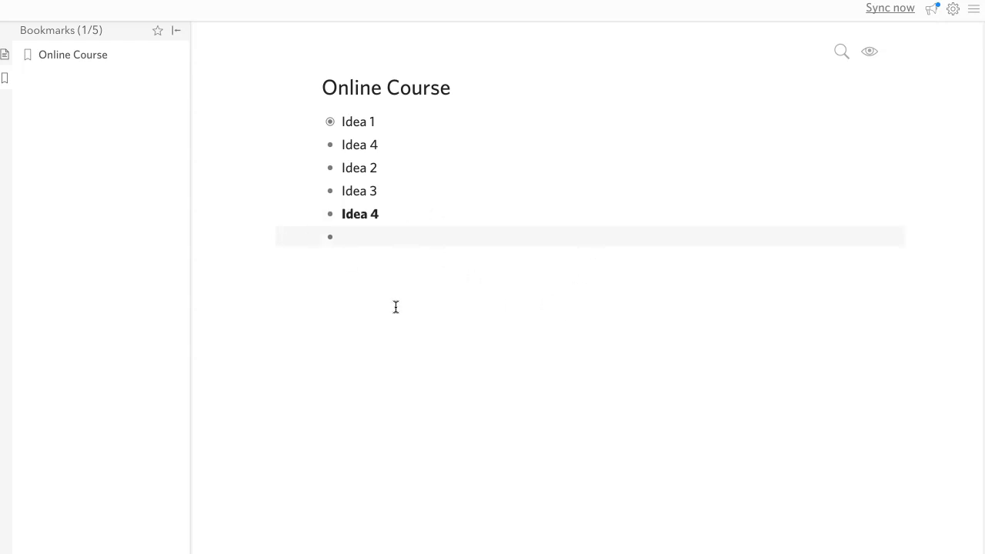
pyautogui.click(389, 214)
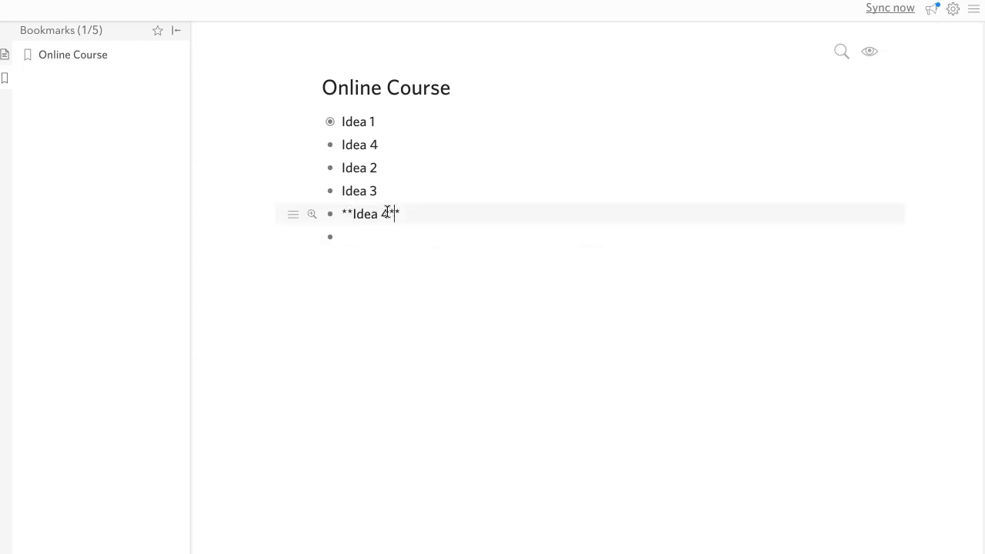
pyautogui.tripleClick(427, 212)
pyautogui.hotkey('ctrl', 'b')
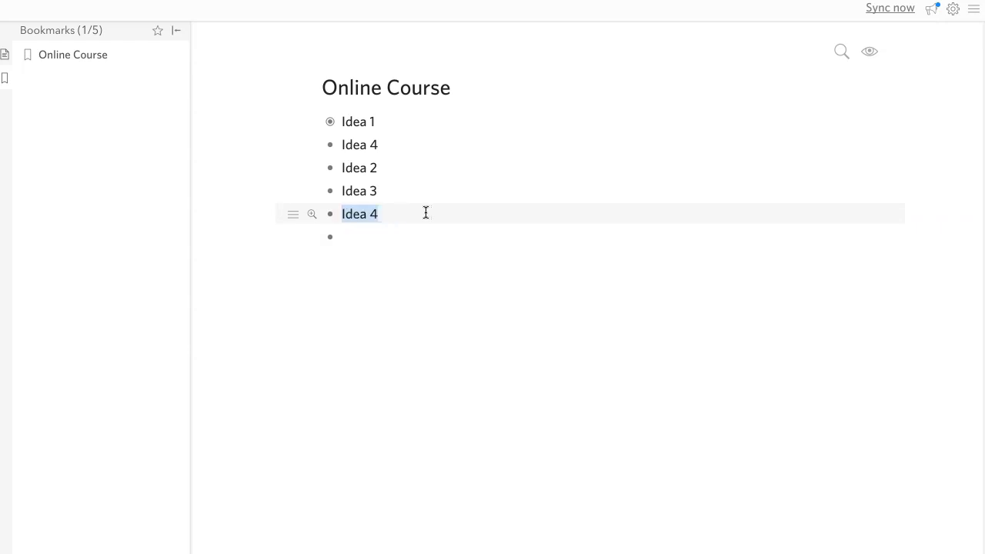
# Italicize the last Idea 4 item and remove the italic formatting again
pyautogui.hotkey('ctrl', 'i')
pyautogui.click(334, 313)
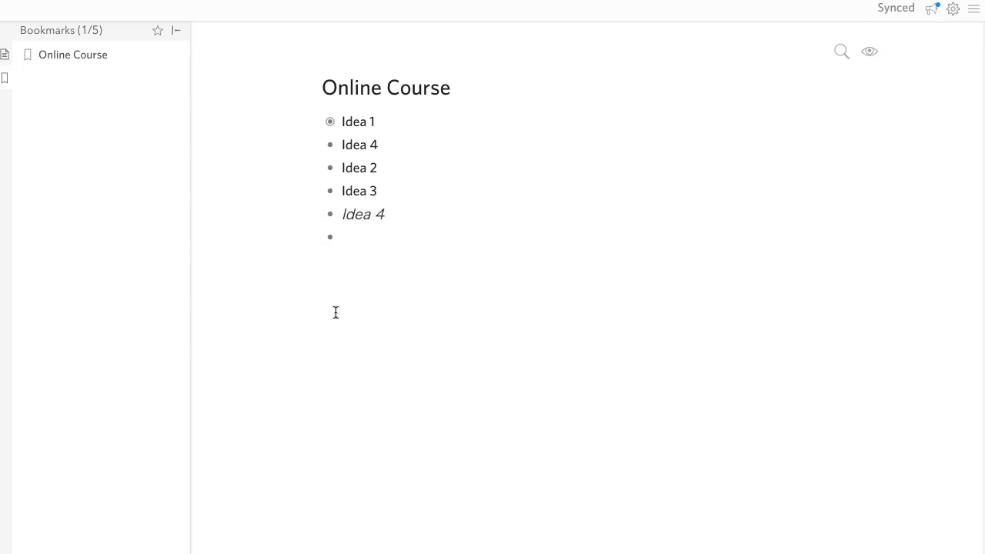
pyautogui.click(388, 211)
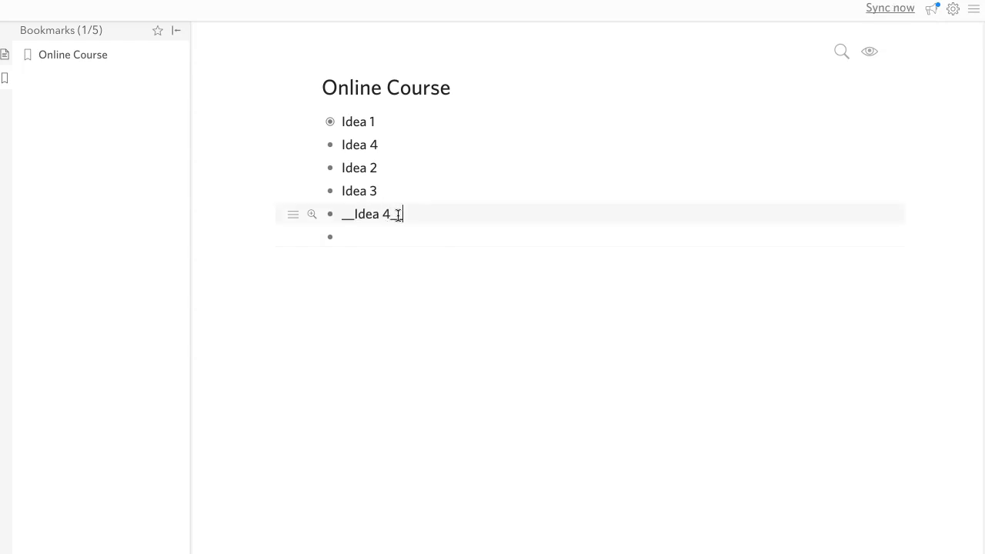
pyautogui.hotkey('ctrl', 'a')
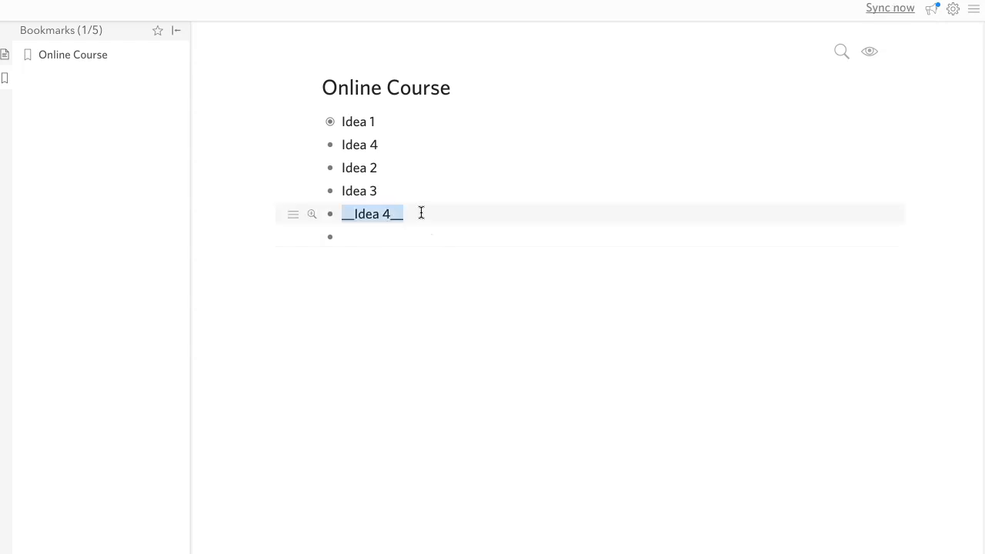
pyautogui.hotkey('ctrl', 'i')
pyautogui.press('Escape')
pyautogui.click(381, 123)
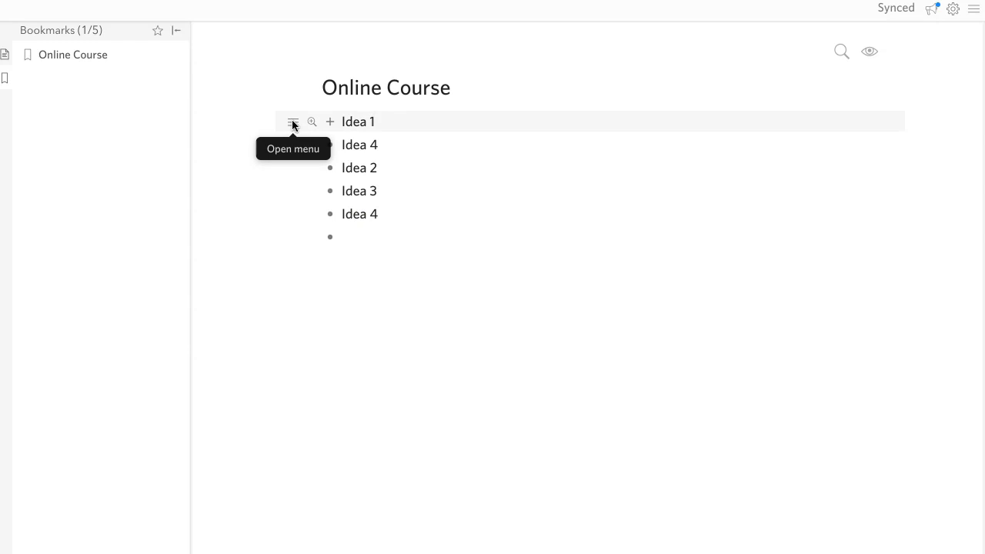
pyautogui.click(293, 123)
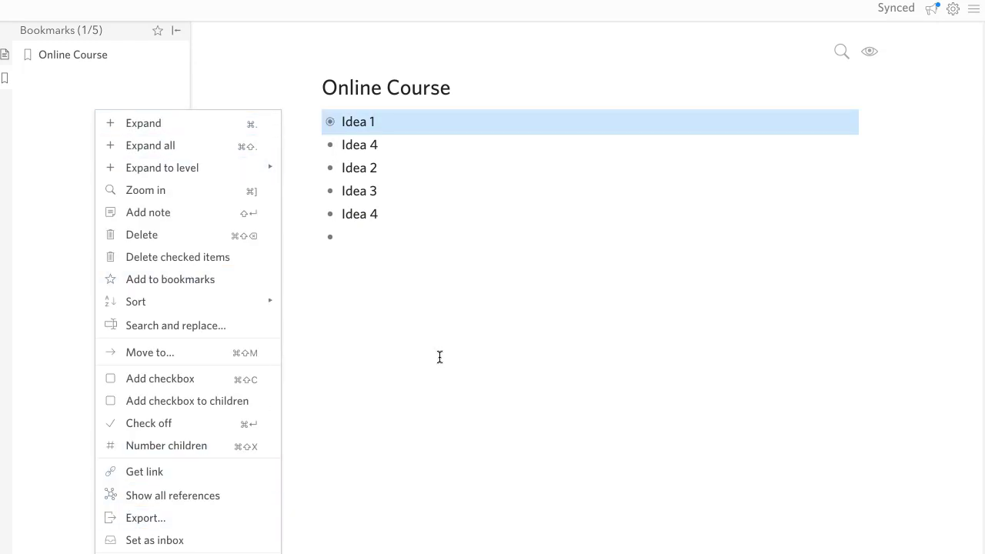
pyautogui.click(842, 234)
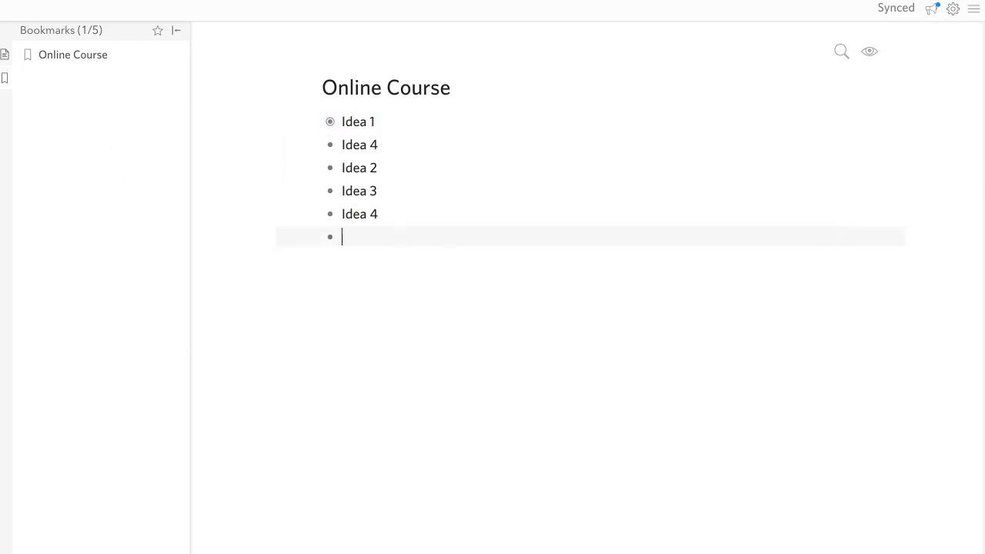
# Colour the Idea 1 item yellow, the Idea 4 item below it blue, and the Idea 2 item purple
pyautogui.click(292, 123)
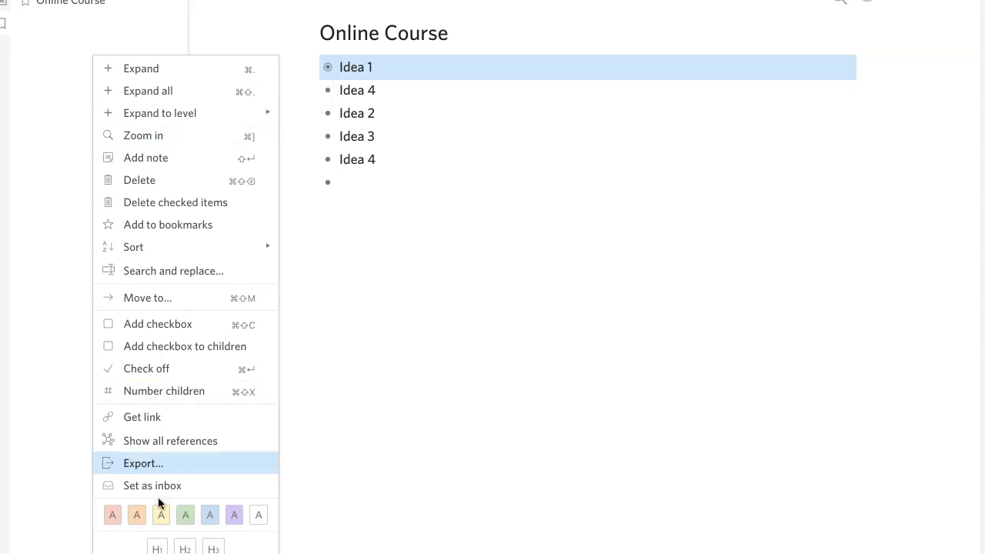
pyautogui.click(158, 516)
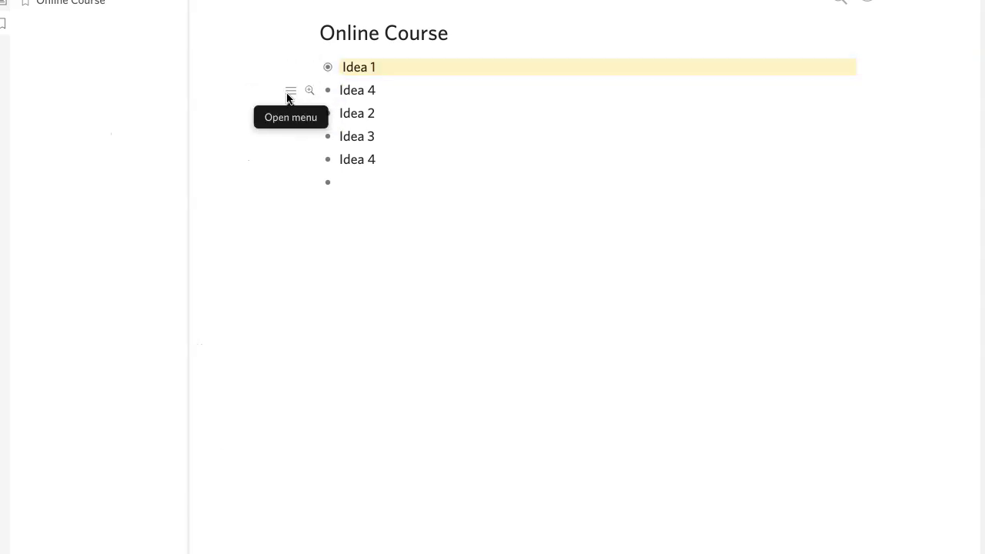
pyautogui.click(289, 91)
pyautogui.click(209, 493)
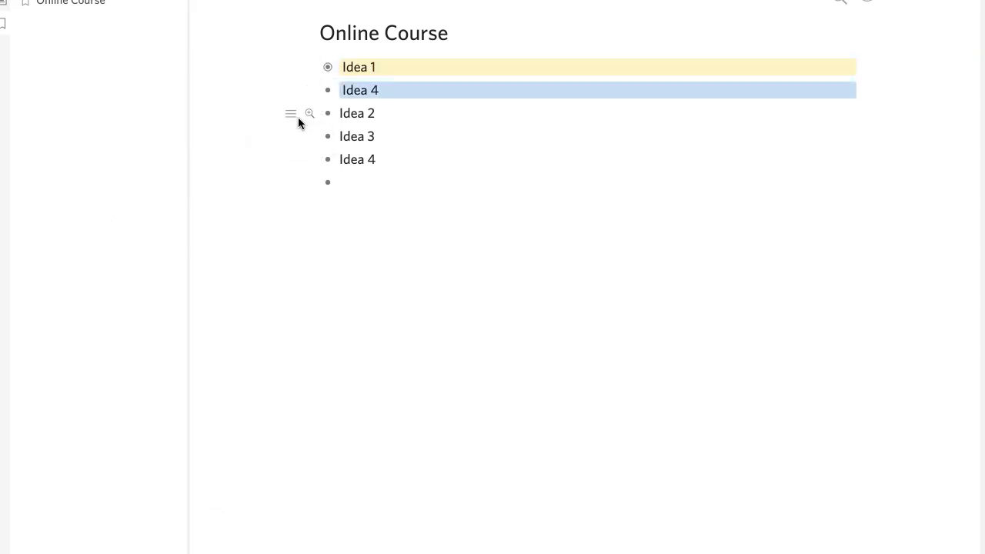
pyautogui.click(292, 115)
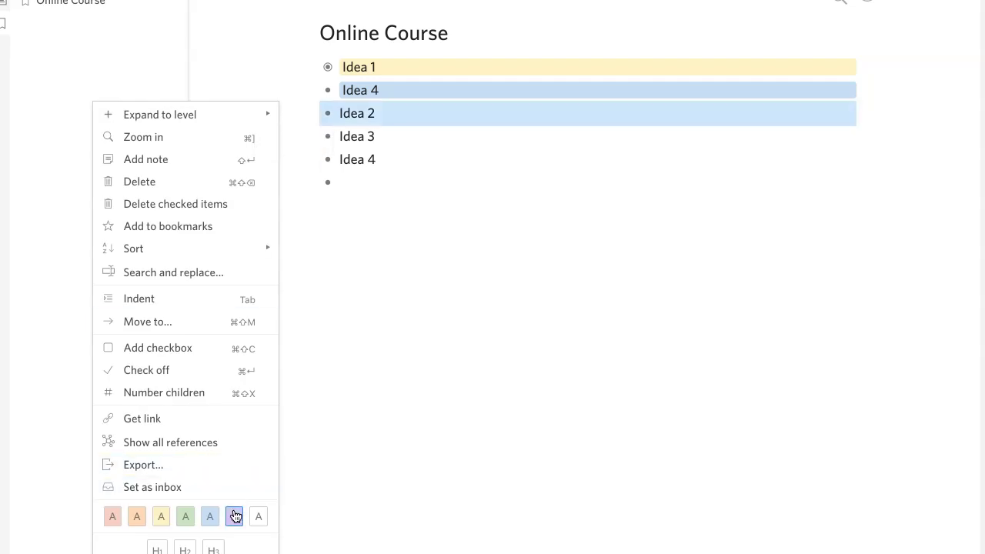
pyautogui.click(235, 516)
# Format the Idea 1 item as an H1 heading and switch it to an H2 heading
pyautogui.click(290, 137)
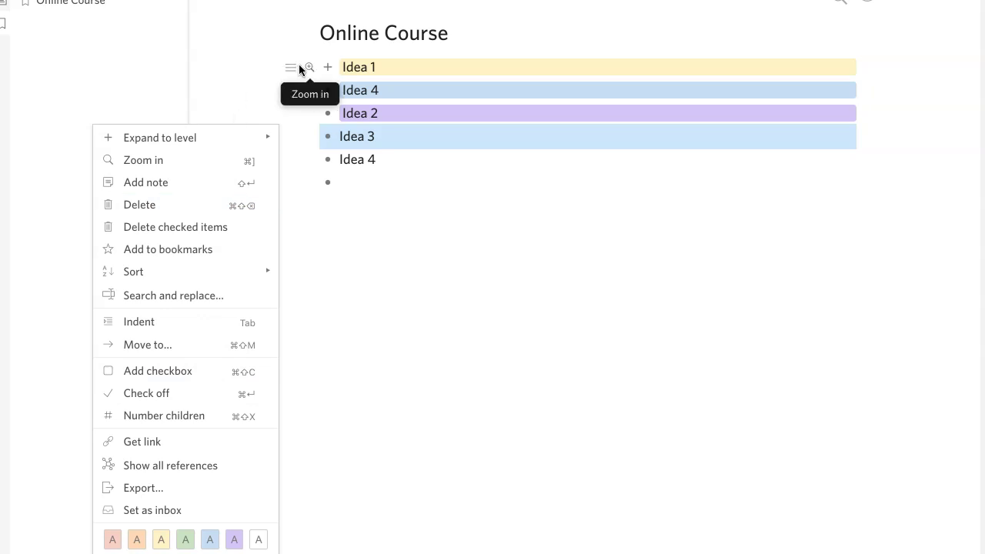
pyautogui.click(292, 67)
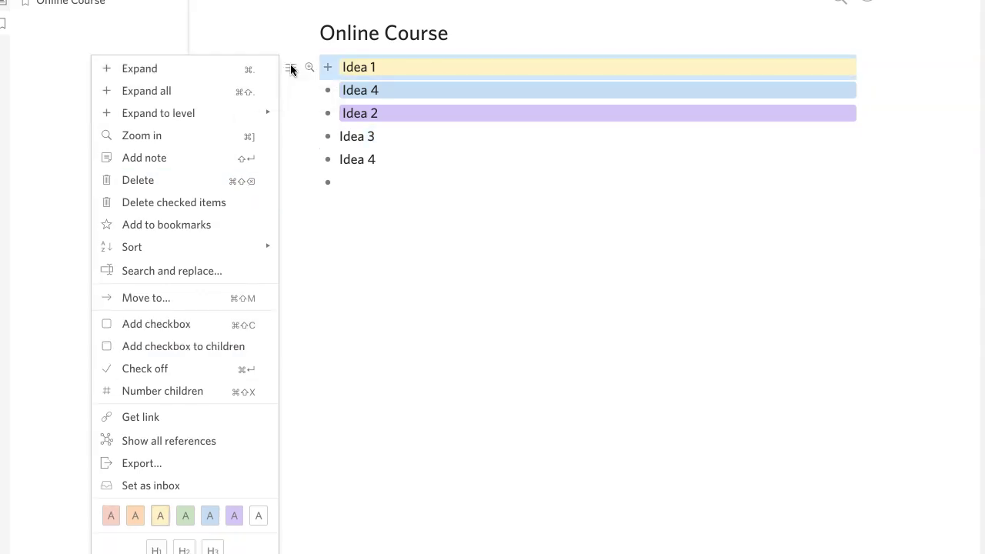
pyautogui.click(158, 549)
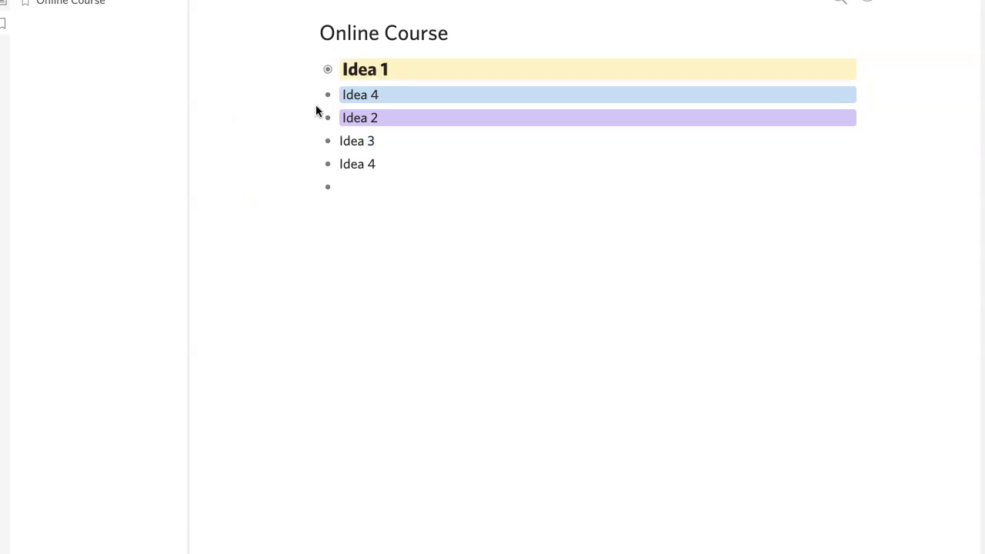
pyautogui.click(290, 69)
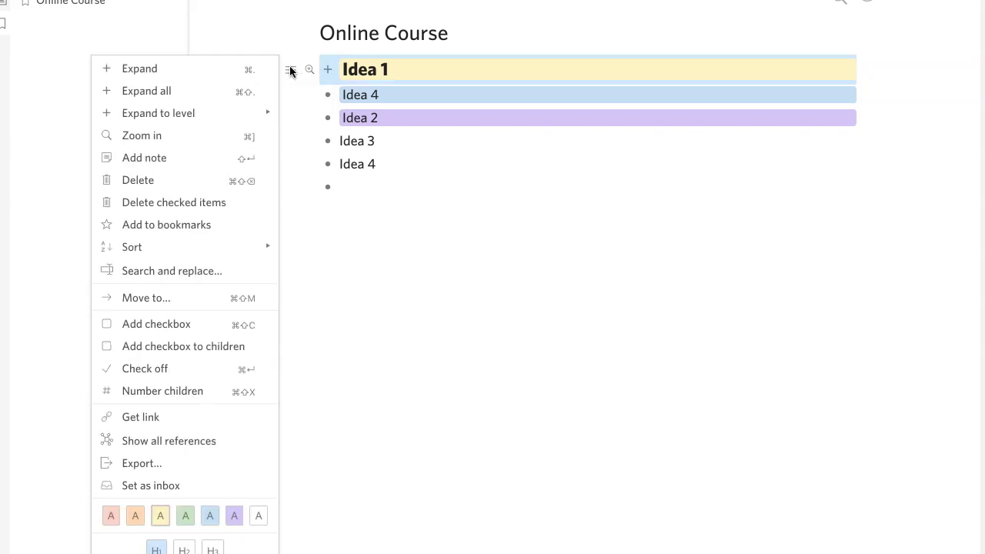
pyautogui.click(184, 550)
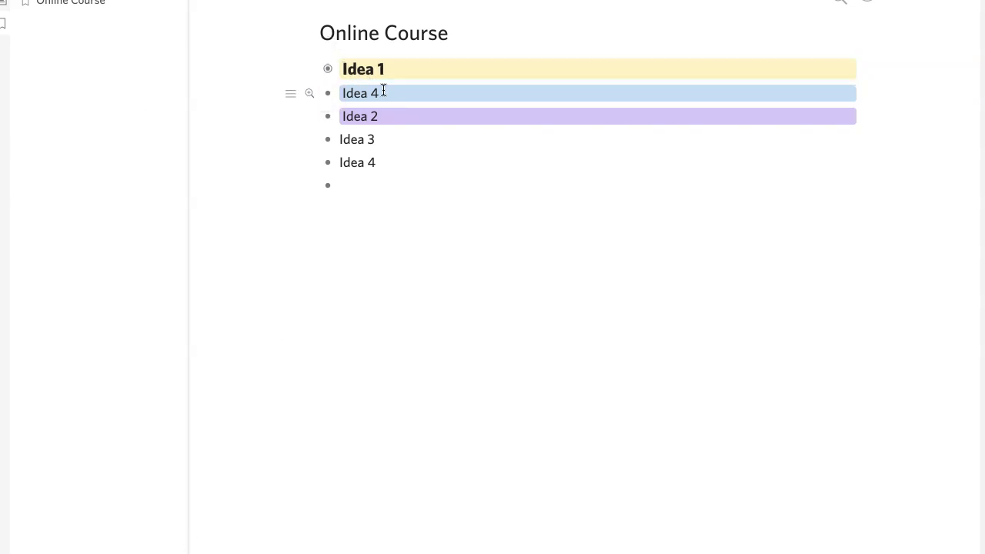
# Expand Idea 1 and zoom into it, and return to the whole Online Course document
pyautogui.click(331, 70)
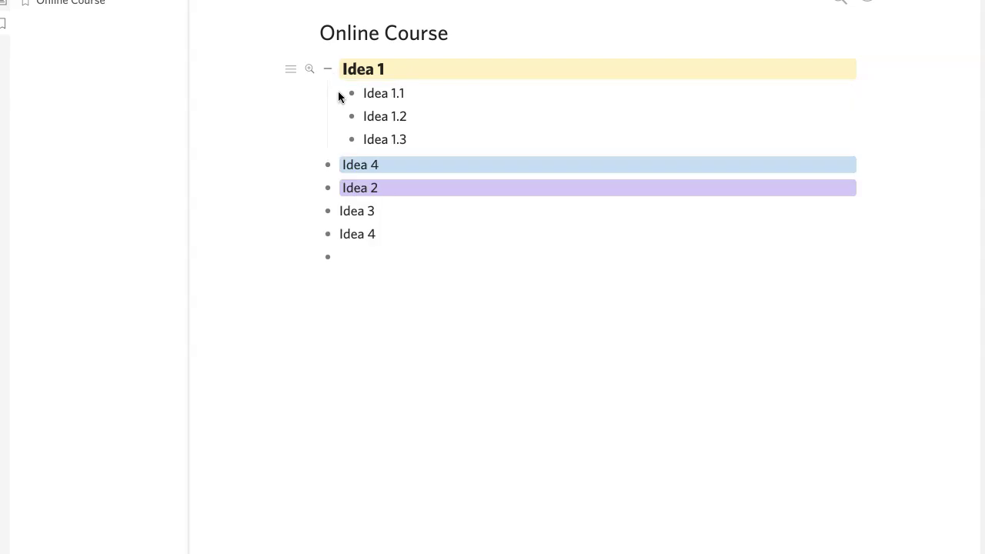
pyautogui.click(308, 68)
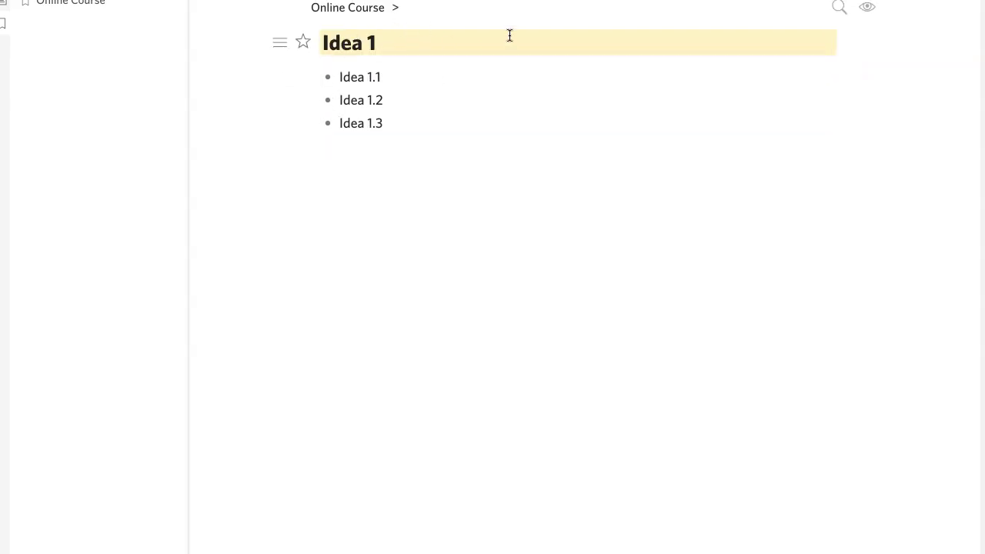
pyautogui.click(360, 9)
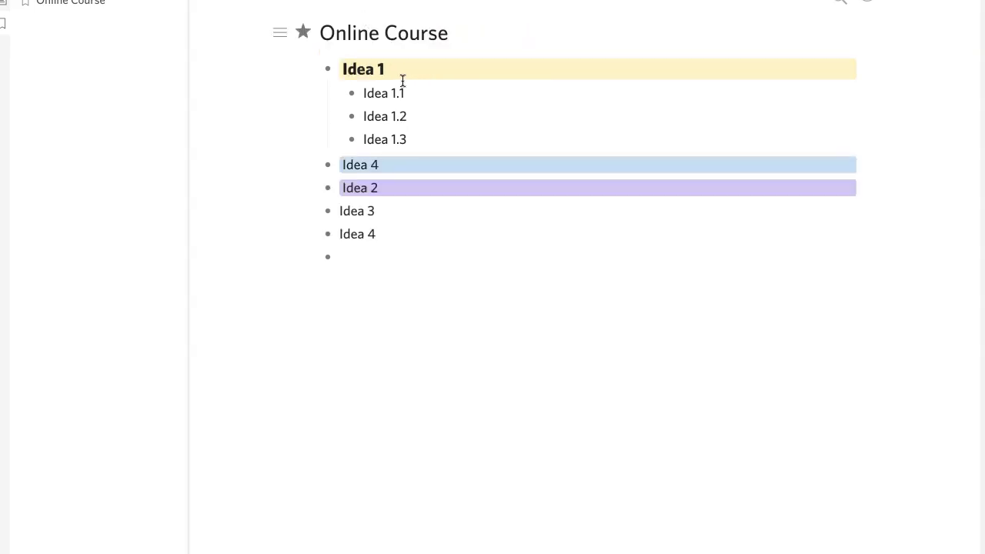
# Add a checkbox to the empty last item, name it "TO Do 1", and add "To do 2" and an empty checkbox item below
pyautogui.click(291, 167)
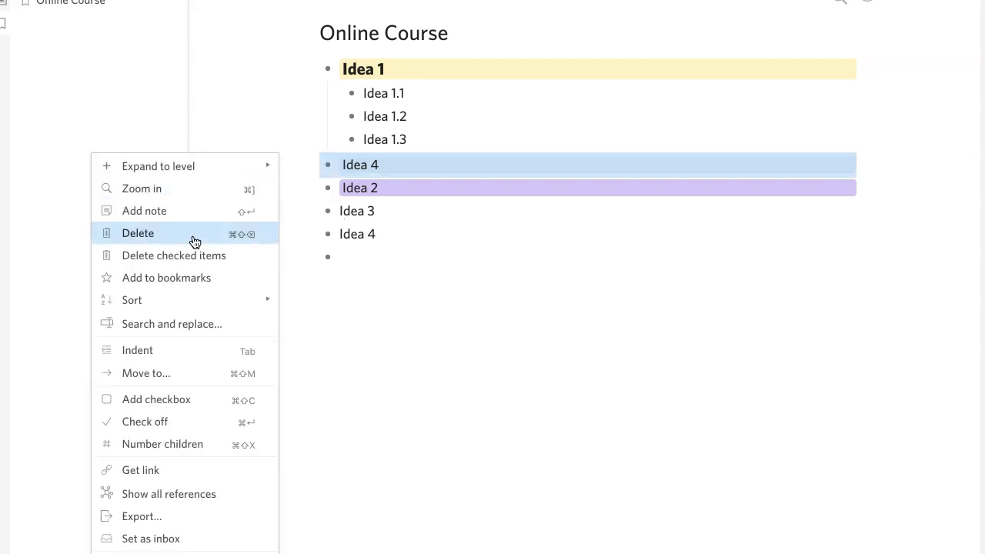
pyautogui.click(362, 257)
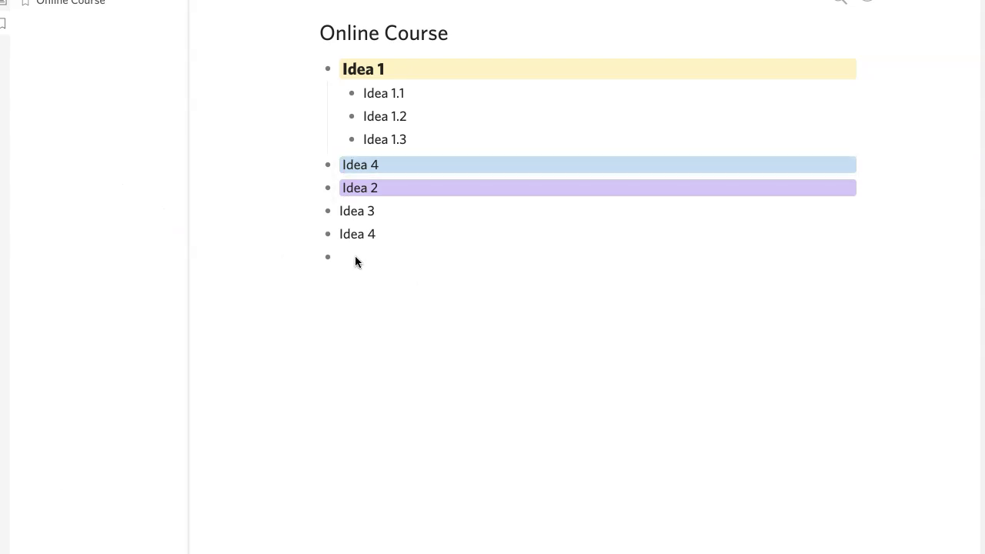
pyautogui.click(285, 260)
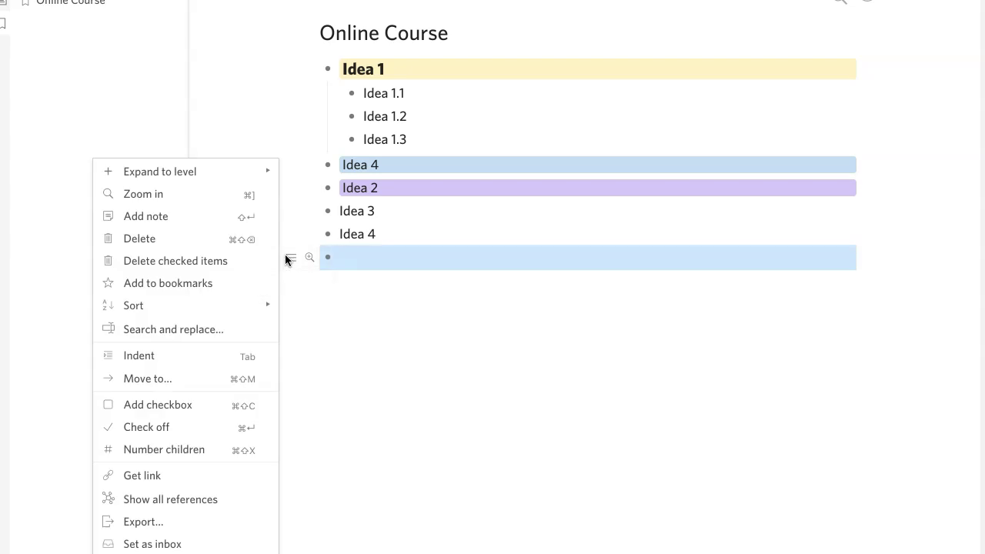
pyautogui.click(182, 415)
pyautogui.write('TO ')
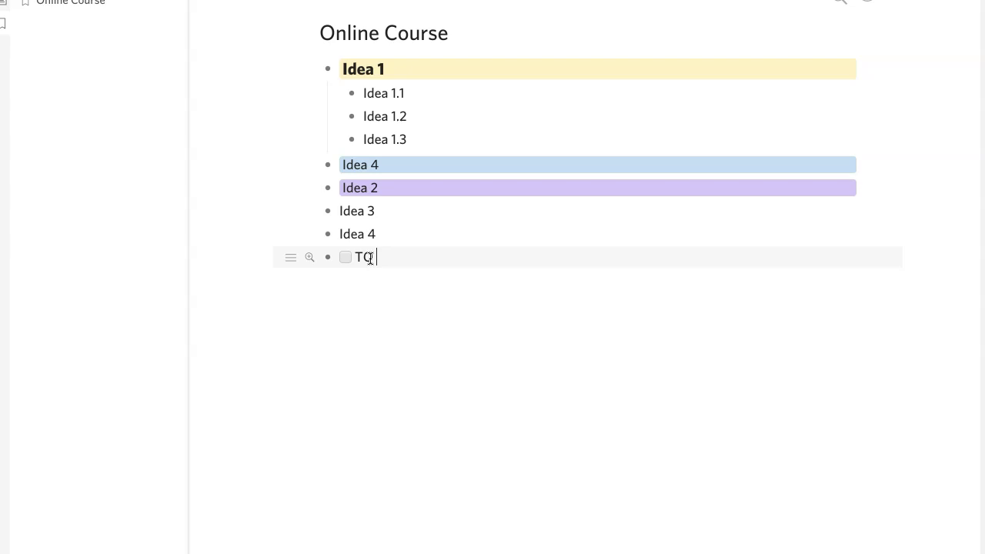
pyautogui.write('Do 1')
pyautogui.press('Return')
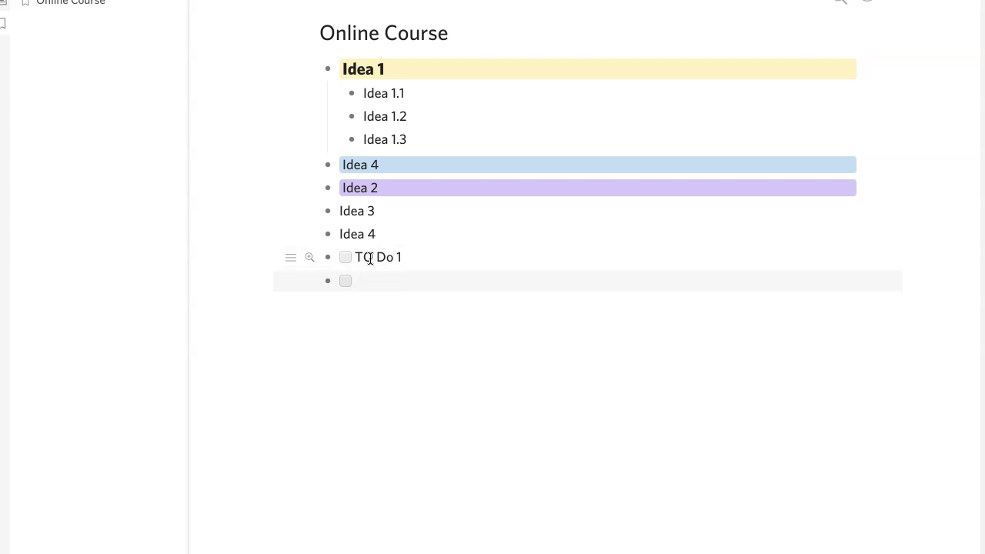
pyautogui.write('To do 2')
pyautogui.press('Return')
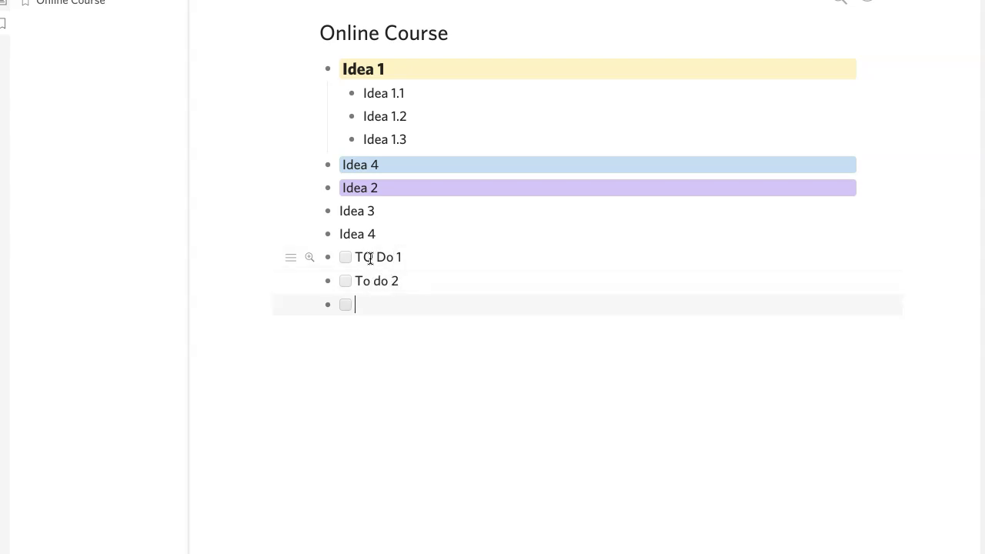
# Check off the two to-do items in Online Course and uncheck both again
pyautogui.click(345, 257)
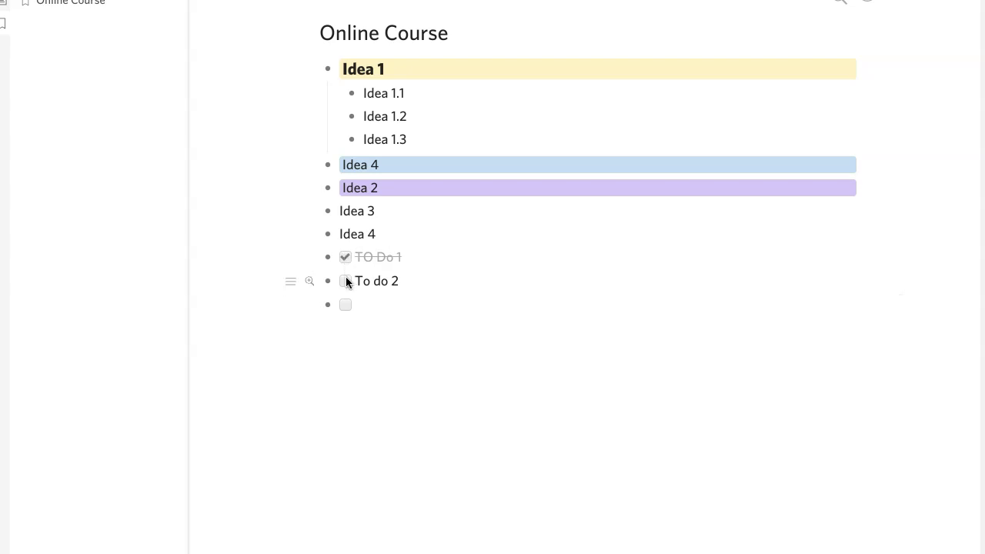
pyautogui.click(345, 281)
pyautogui.click(346, 257)
pyautogui.click(346, 281)
# Show the file list, open the New File document and retitle it "TO DO LIST"
pyautogui.rightClick(100, 50)
pyautogui.click(22, 10)
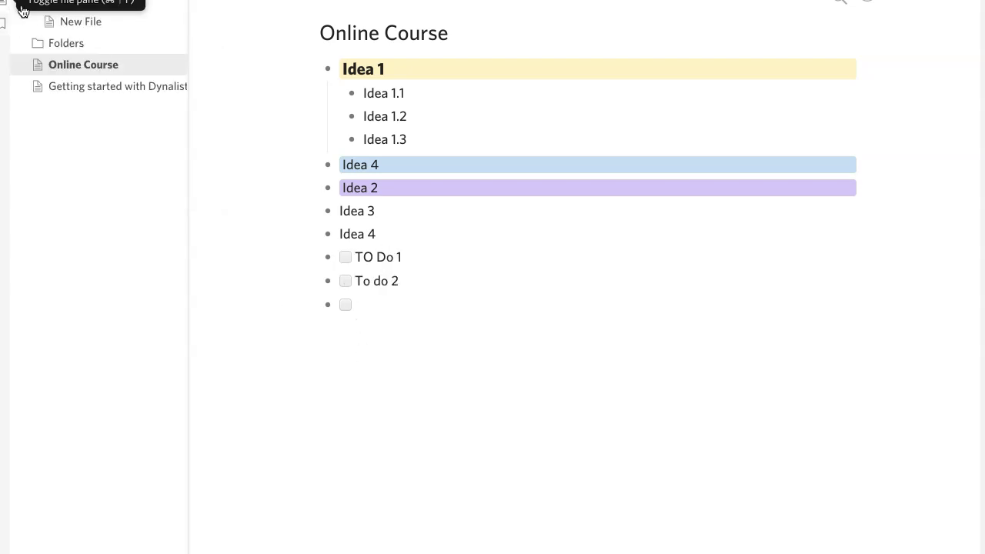
pyautogui.click(85, 23)
pyautogui.tripleClick(345, 23)
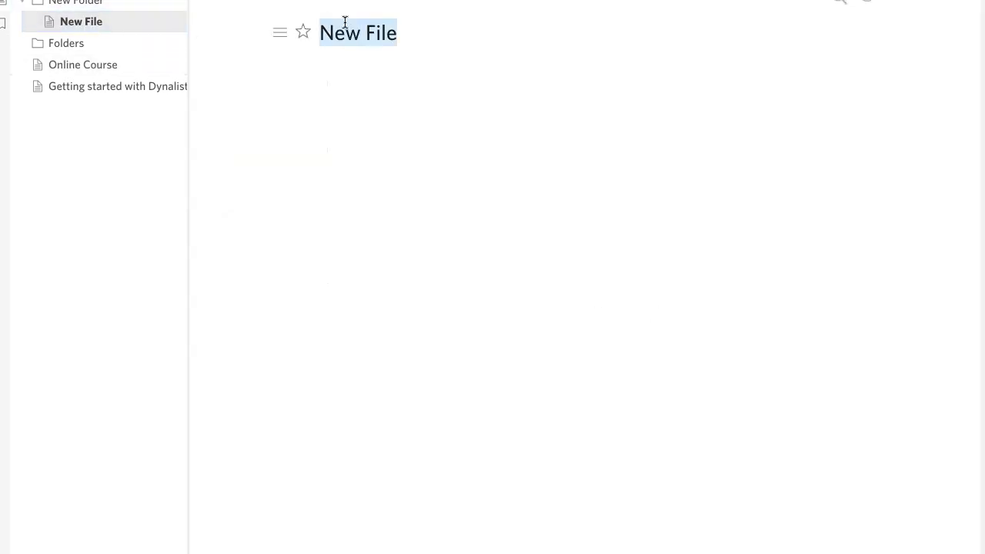
pyautogui.write('TO DO LISS')
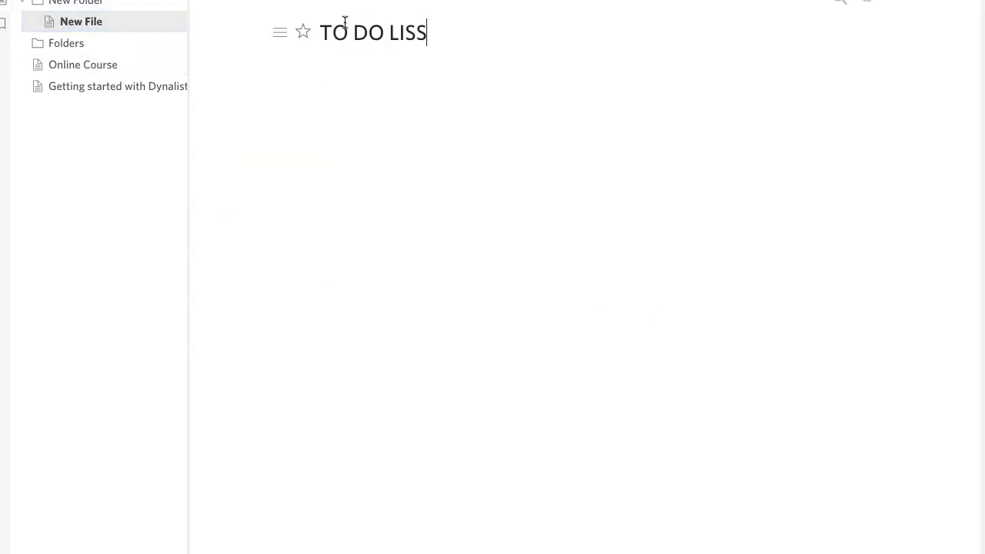
pyautogui.write('T')
pyautogui.press('BackSpace')
pyautogui.press('BackSpace')
pyautogui.write('T')
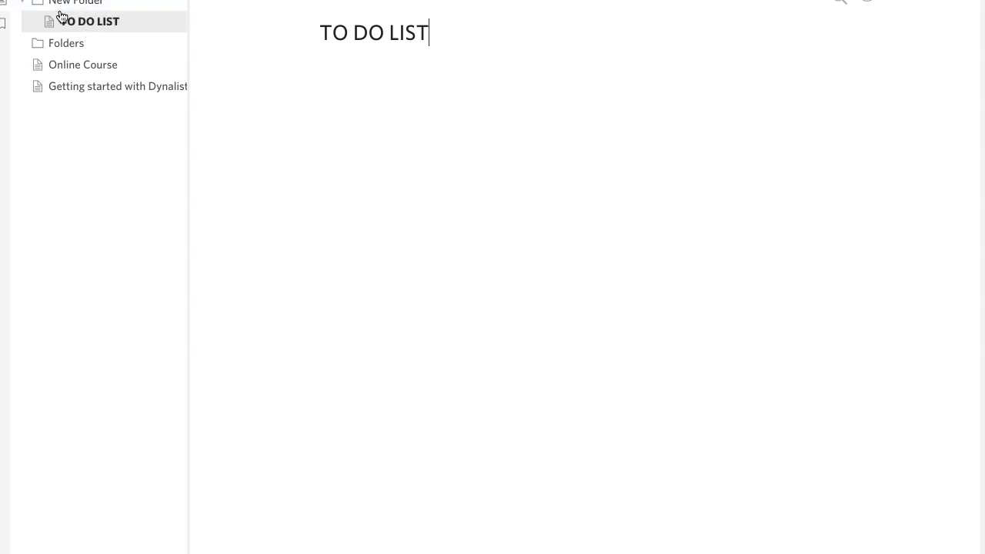
# Bookmark the TO DO LIST document under its own name
pyautogui.click(302, 32)
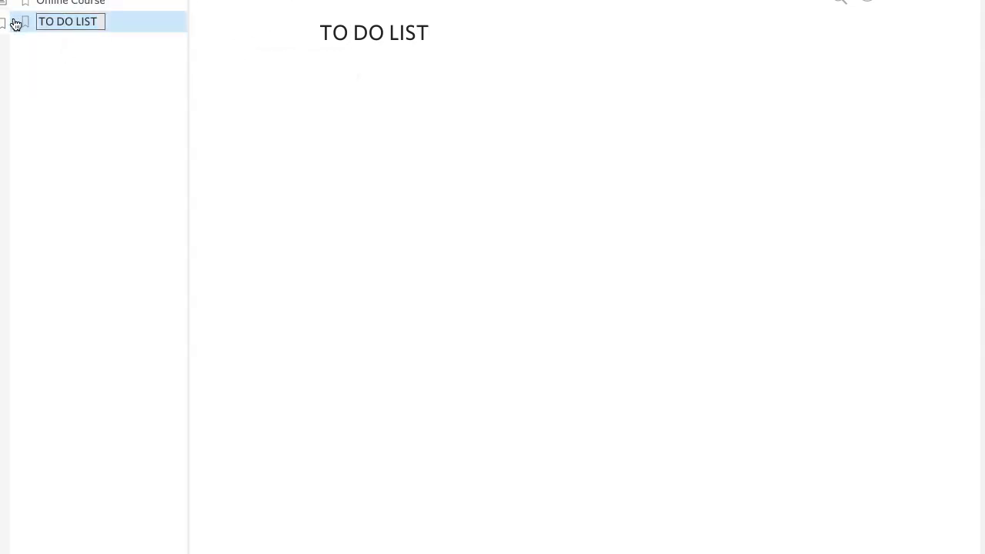
pyautogui.press('Return')
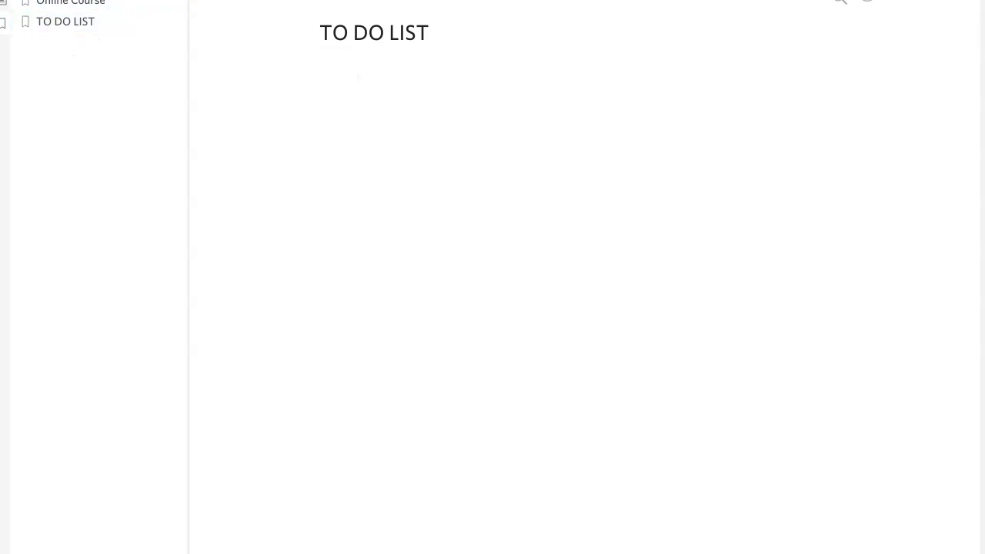
pyautogui.click(66, 36)
# Add a first item with a checkbox under the TO DO LIST title and name it "TO Do"
pyautogui.click(479, 32)
pyautogui.press('Return')
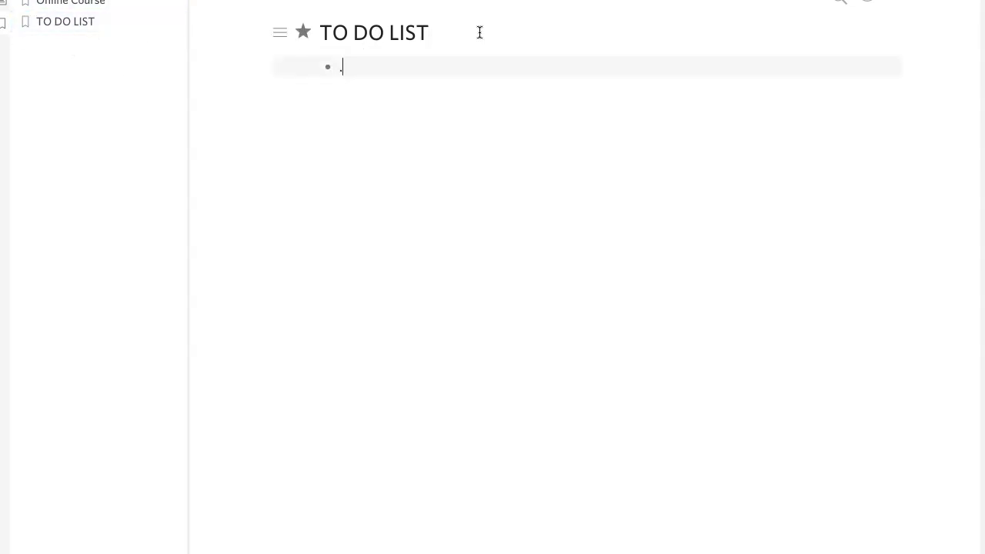
pyautogui.click(283, 68)
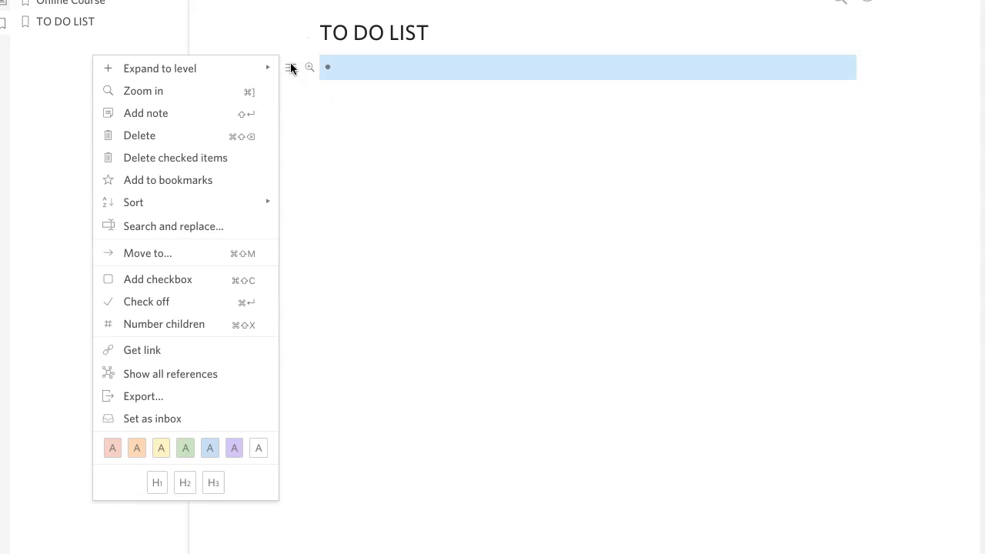
pyautogui.click(209, 284)
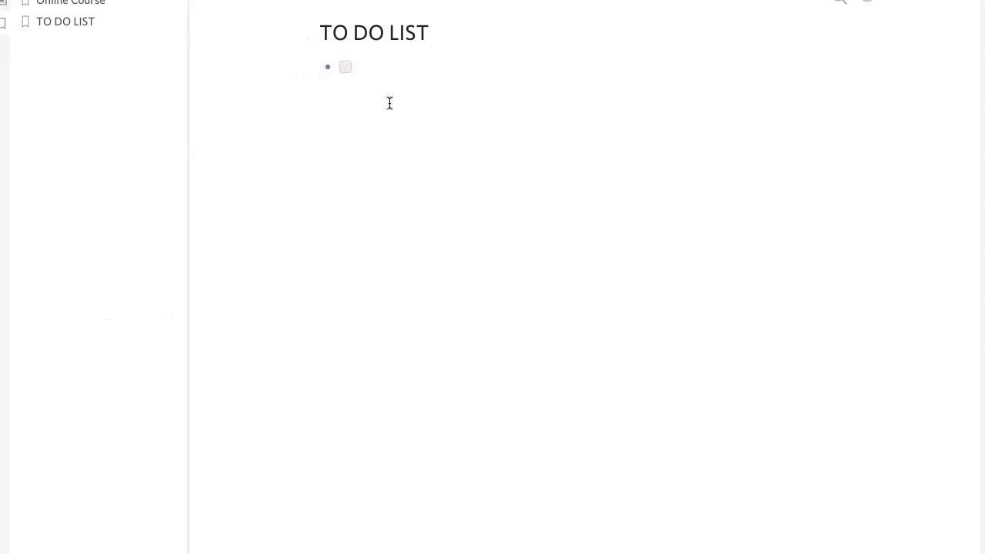
pyautogui.write('TO Do')
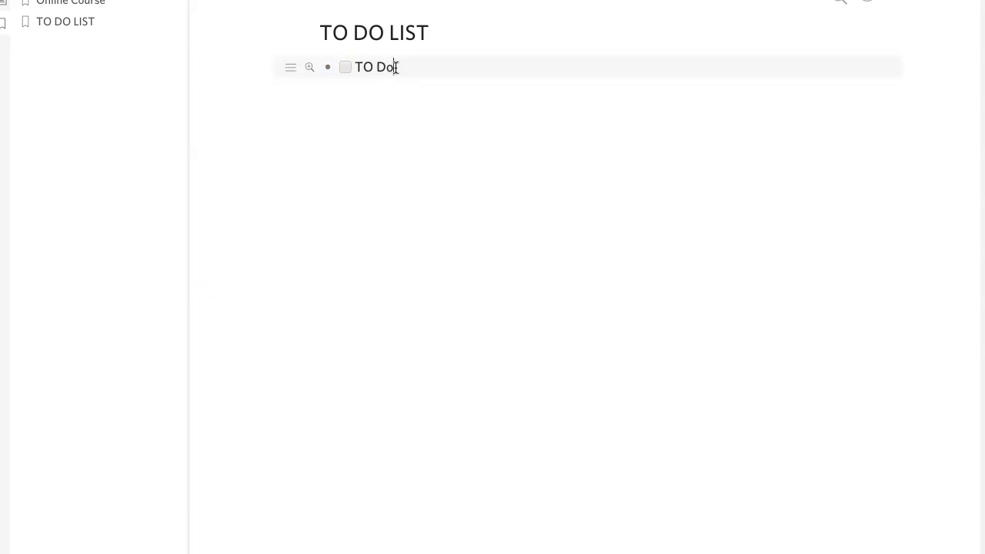
# Add a second checkbox item "To do 2" to the list, followed by an empty checkbox item
pyautogui.press('Return')
pyautogui.write('T')
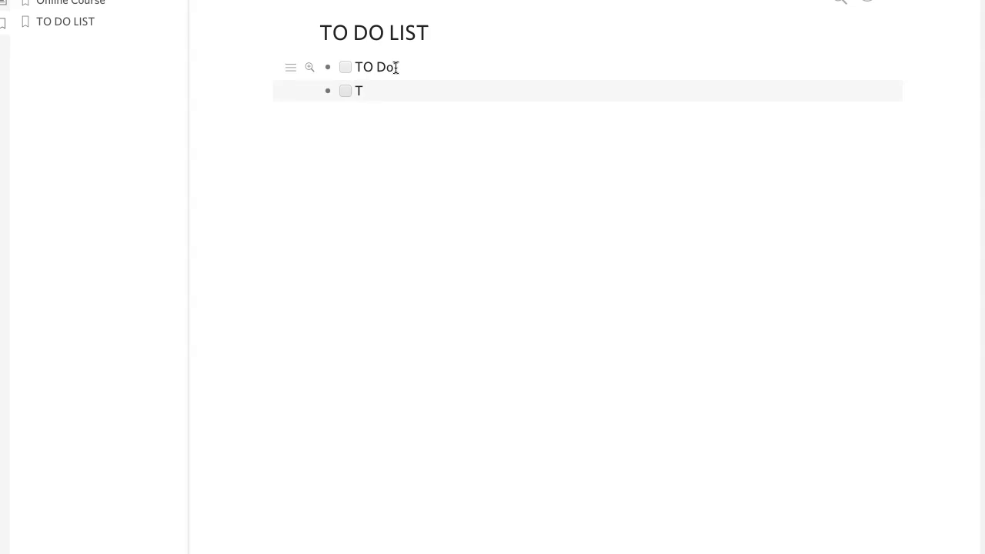
pyautogui.write('o do 23')
pyautogui.press('Return')
pyautogui.press('Up')
pyautogui.press('BackSpace')
pyautogui.press('Down')
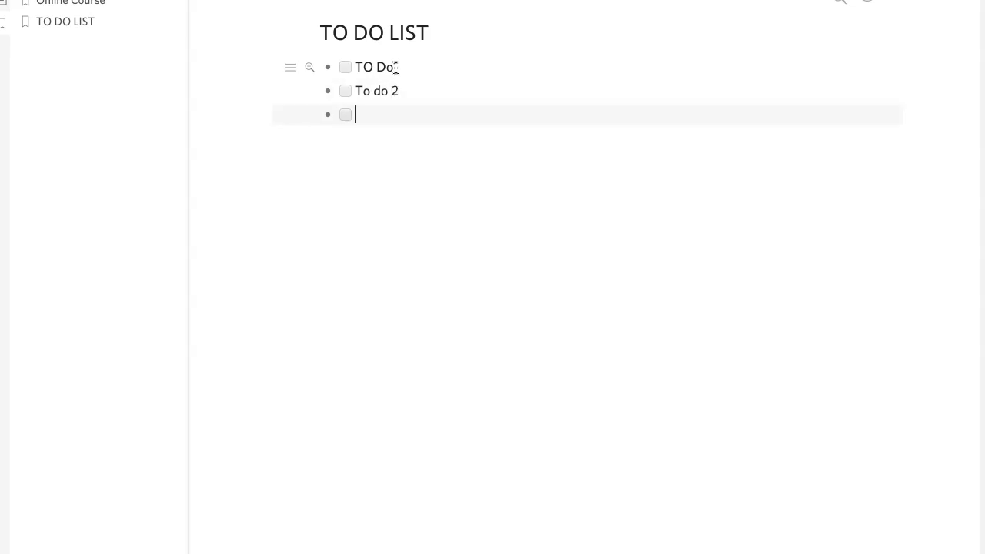
# Correct the first checkbox item's text to "To Do 1"
pyautogui.click(397, 67)
pyautogui.write('1')
pyautogui.click(348, 117)
pyautogui.moveTo(362, 68); pyautogui.dragTo(368, 69)
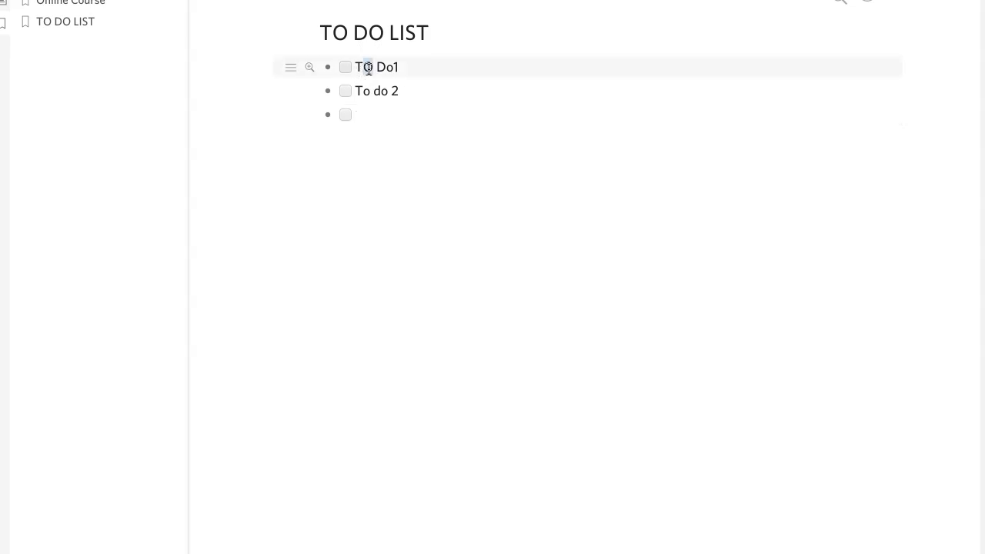
pyautogui.write('o')
pyautogui.click(393, 67)
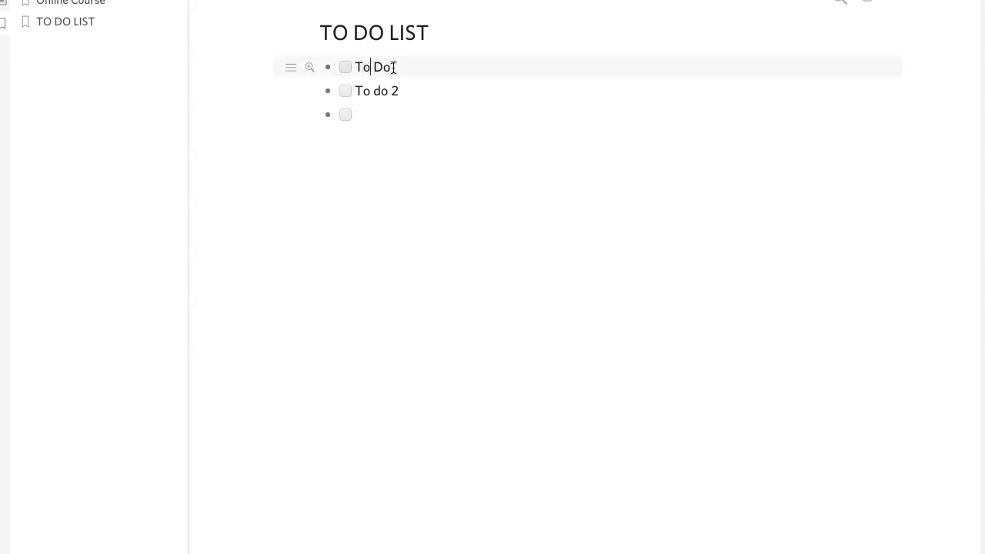
# Check off all three items in the TO DO LIST document and uncheck them again
pyautogui.click(345, 67)
pyautogui.click(345, 91)
pyautogui.click(345, 114)
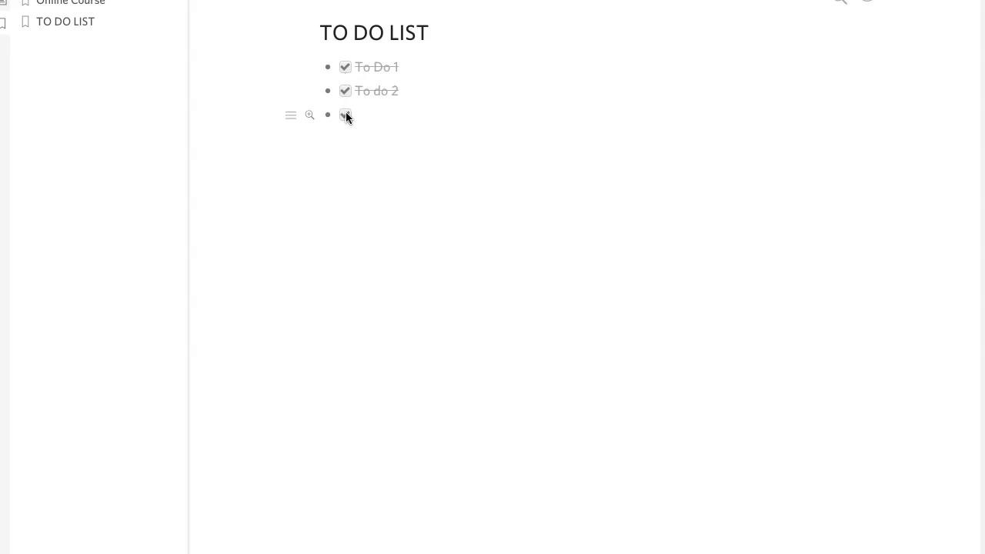
pyautogui.click(345, 115)
pyautogui.click(346, 91)
pyautogui.click(346, 90)
pyautogui.click(345, 67)
pyautogui.click(346, 91)
pyautogui.click(365, 108)
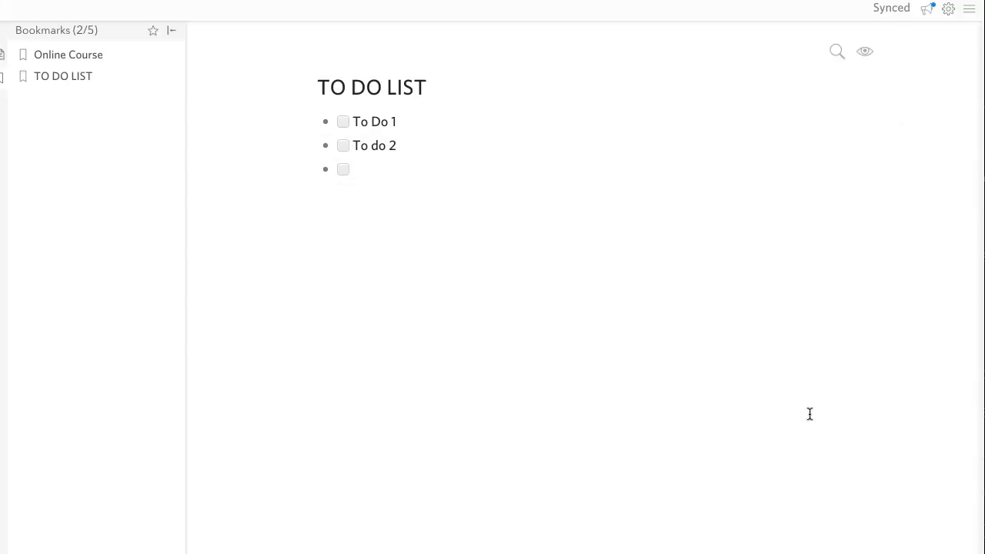
# View the document search options and dismiss them
pyautogui.click(836, 52)
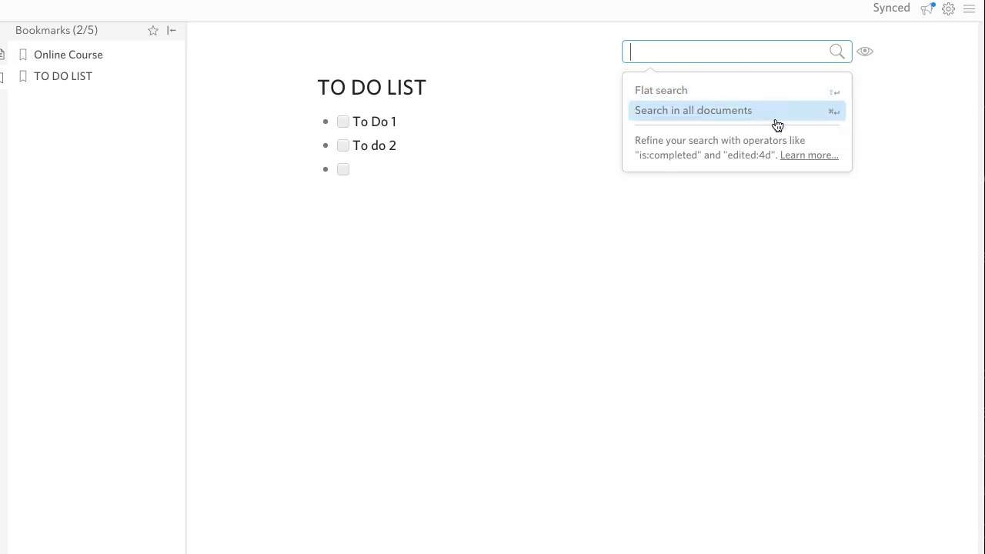
pyautogui.click(617, 500)
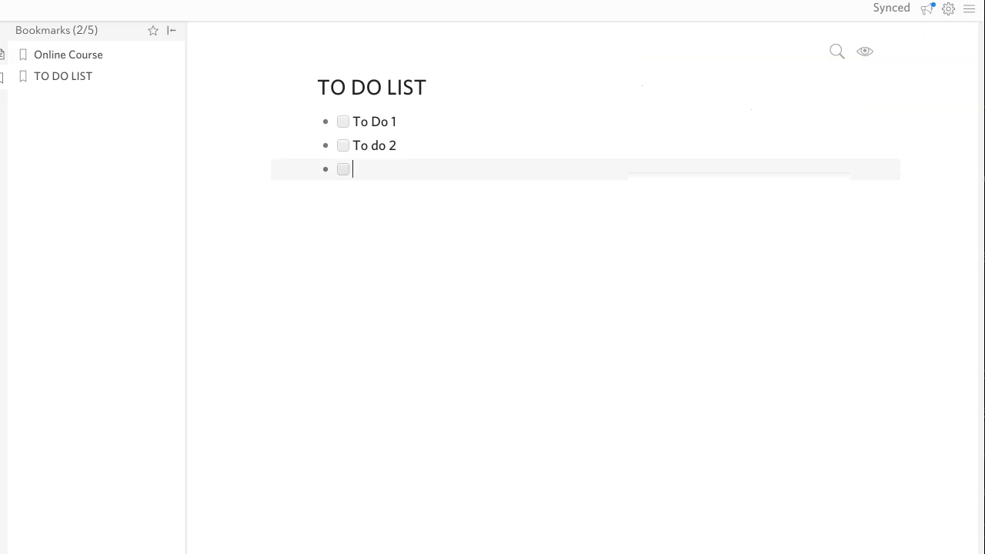
# Open the Shortcuts & Formatting reference, look through its triggers, formatting syntax and shortcuts, and close it
pyautogui.click(969, 10)
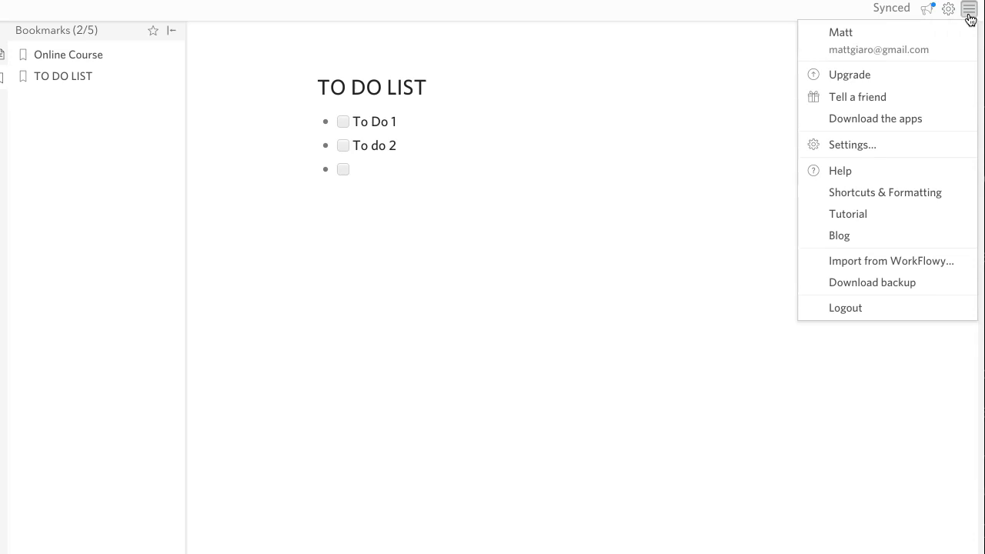
pyautogui.click(968, 14)
pyautogui.click(969, 12)
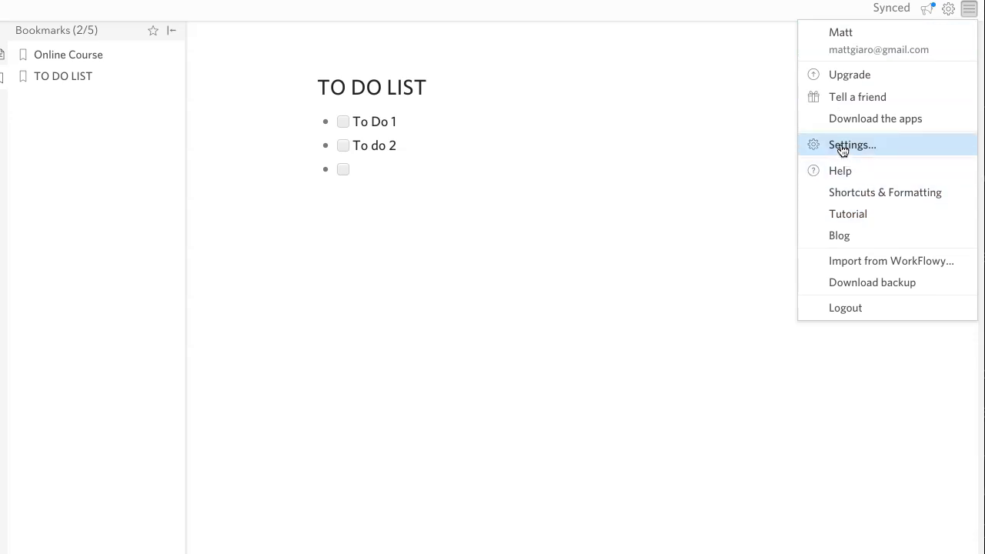
pyautogui.click(855, 201)
pyautogui.scroll(-4, 904, 387)
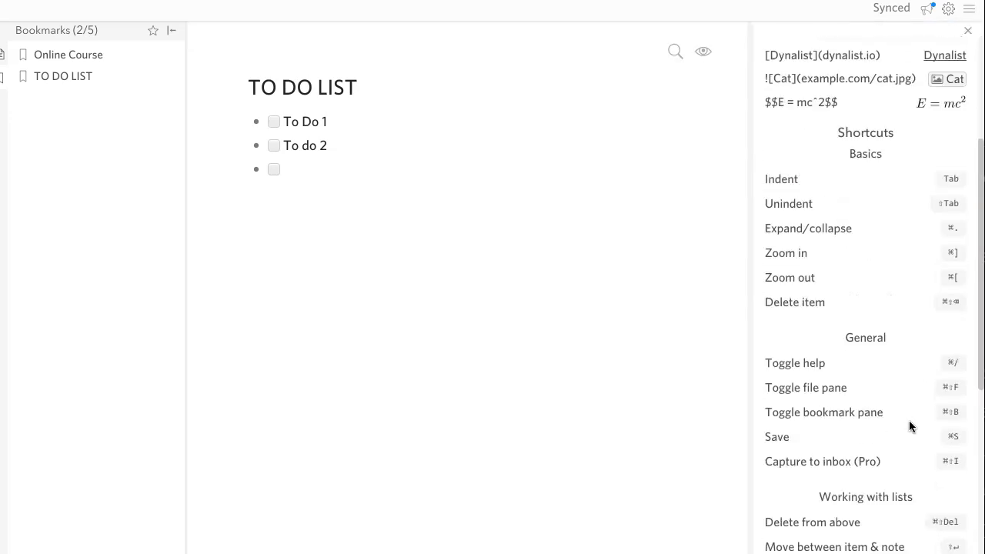
pyautogui.scroll(-5, 910, 425)
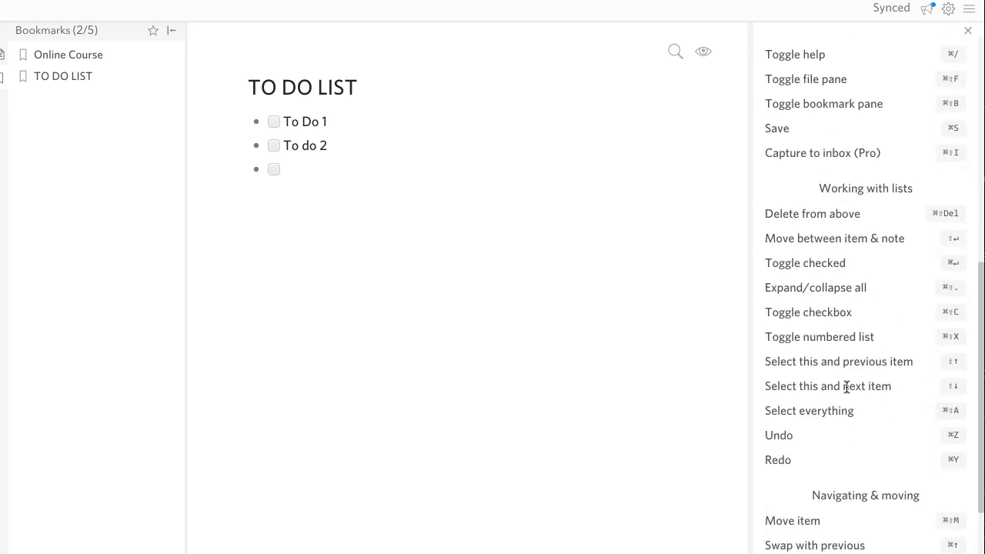
pyautogui.scroll(-5, 861, 448)
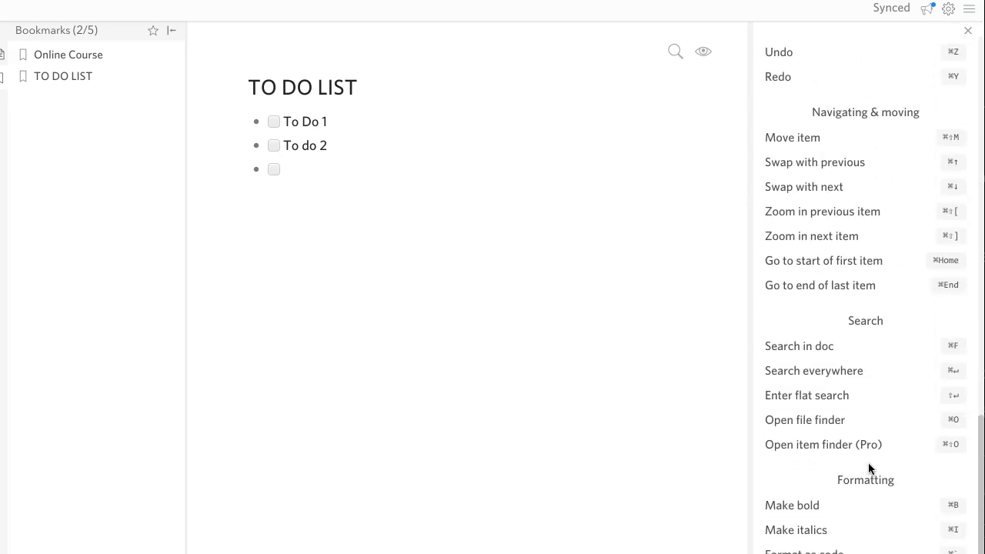
pyautogui.scroll(2, 868, 462)
pyautogui.scroll(10, 868, 461)
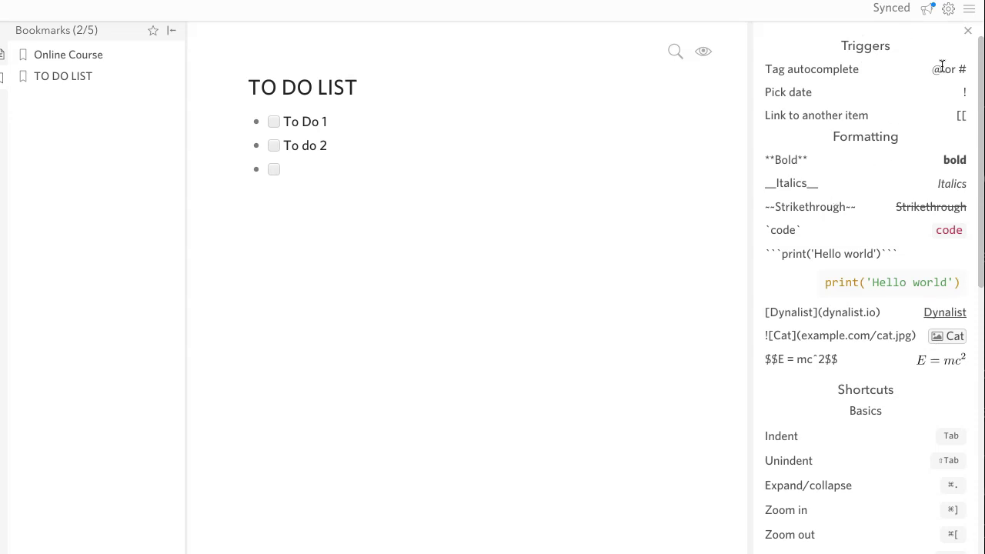
pyautogui.click(968, 31)
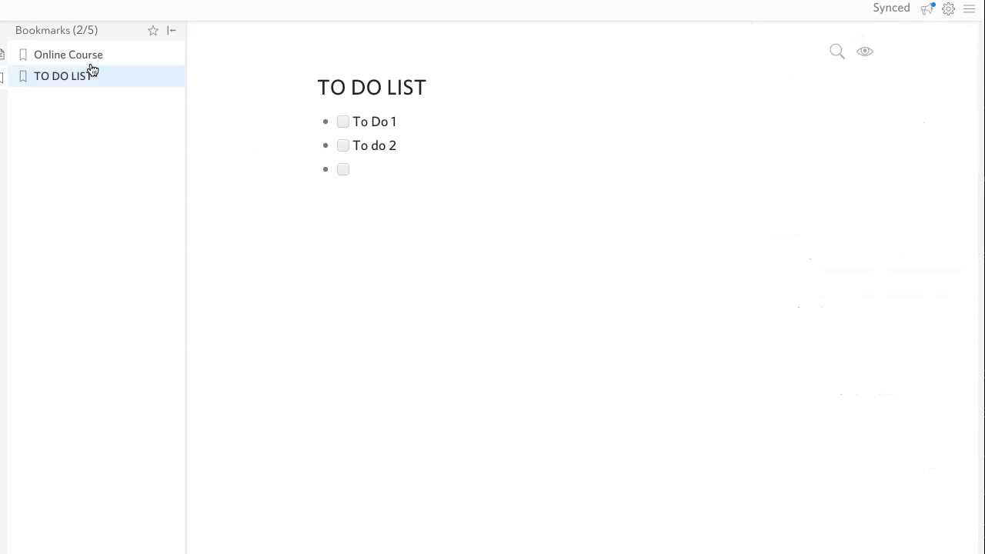
# Open the bookmarked Online Course document and zoom into the yellow Idea 1 item
pyautogui.click(99, 65)
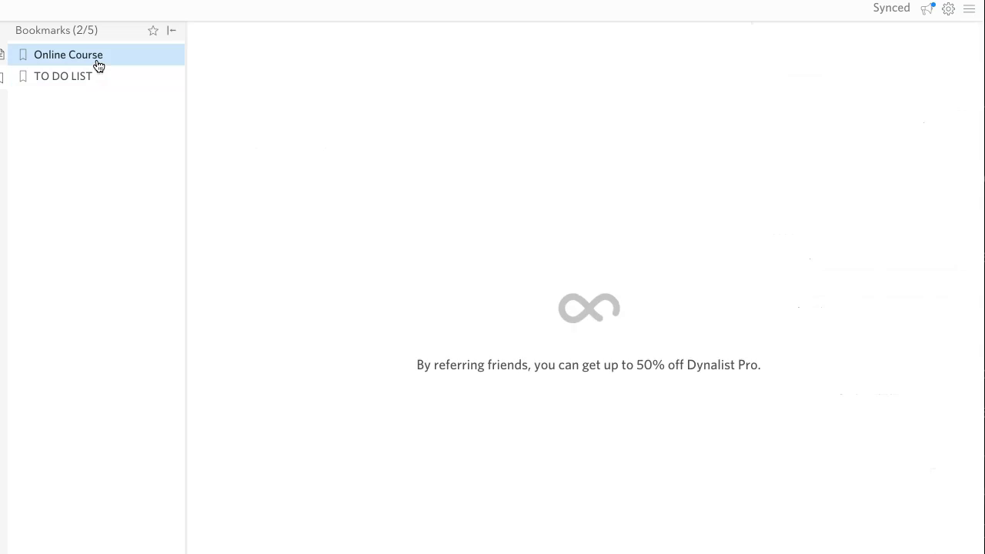
pyautogui.click(447, 360)
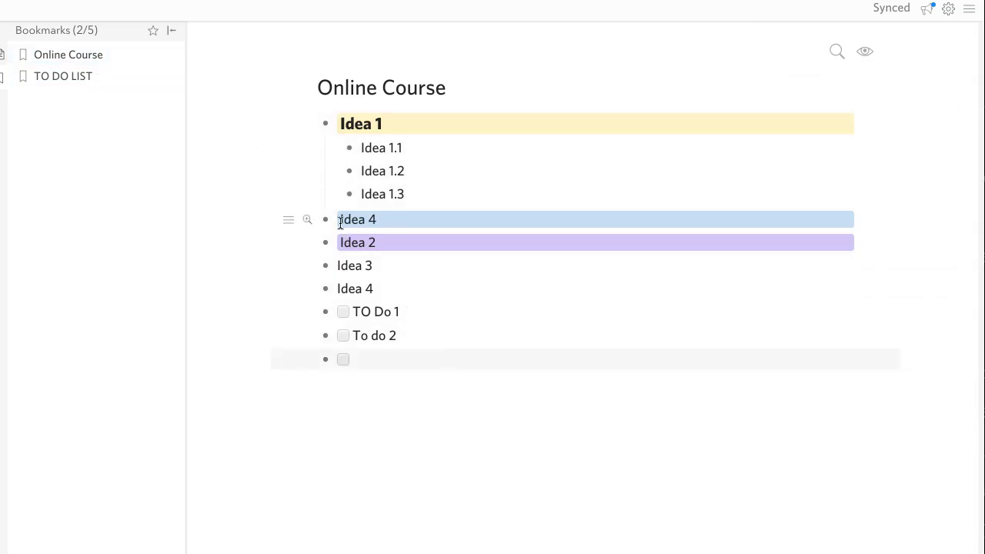
pyautogui.click(446, 147)
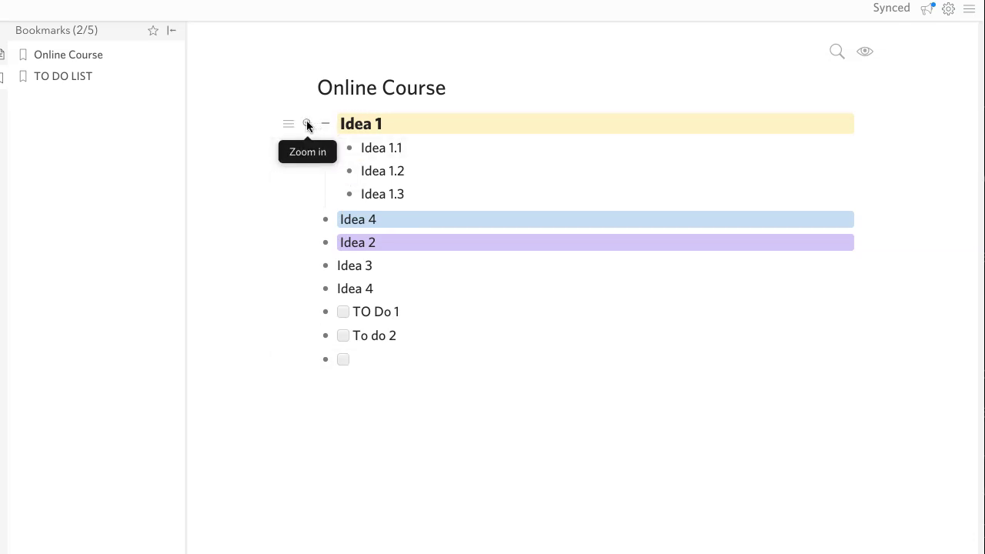
pyautogui.click(306, 122)
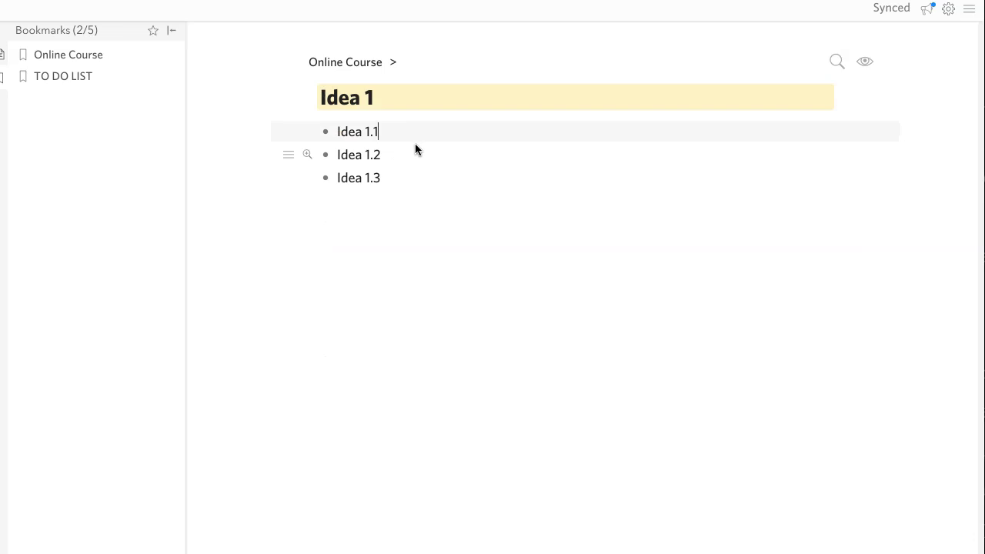
# Append the tag #coursecreation to Idea 1.1 and return to the full Online Course outline
pyautogui.write('#coursecreation')
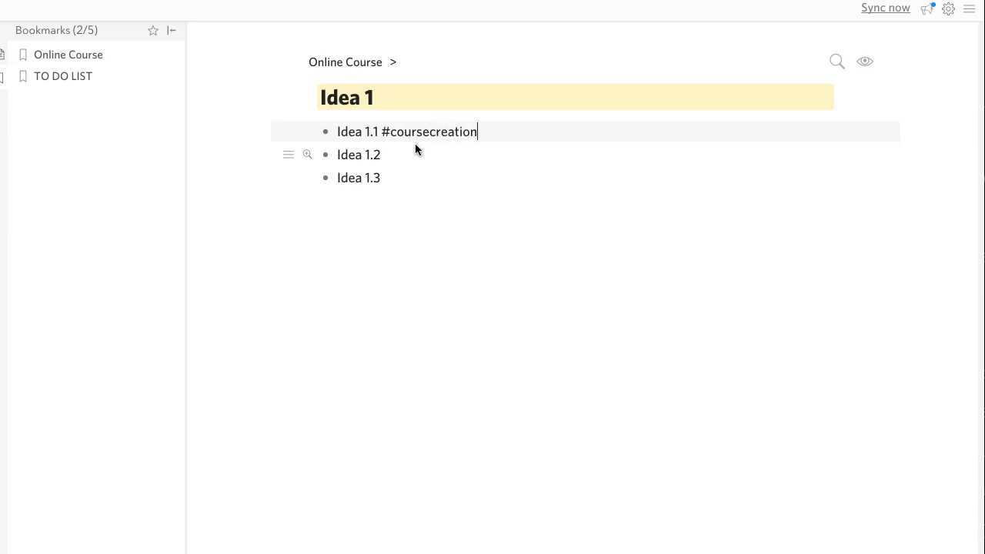
pyautogui.press('Return')
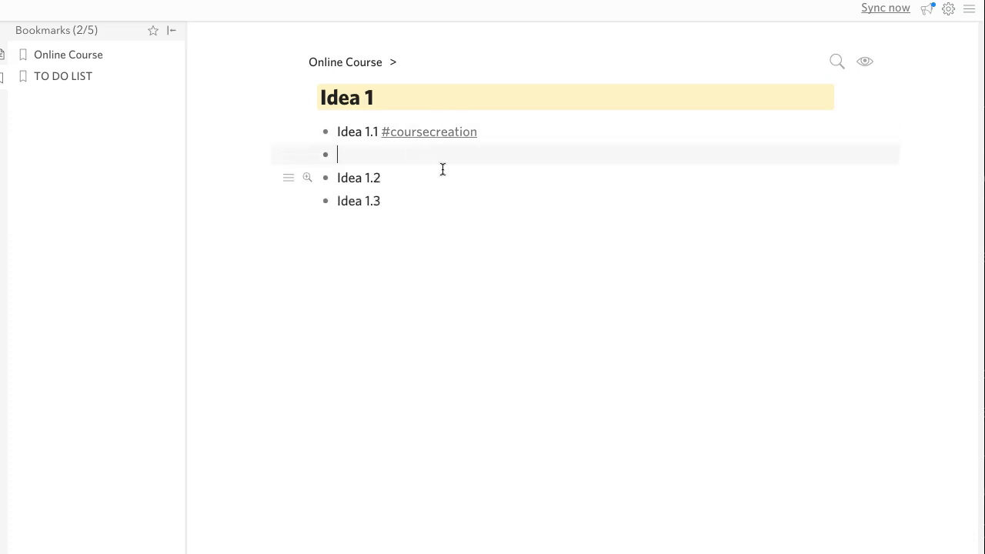
pyautogui.press('BackSpace')
pyautogui.click(487, 173)
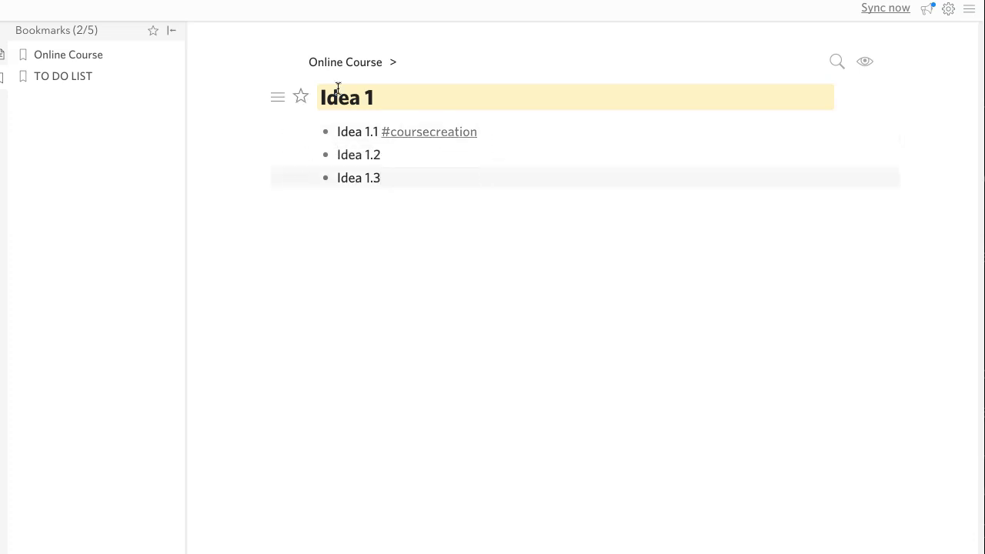
pyautogui.click(374, 61)
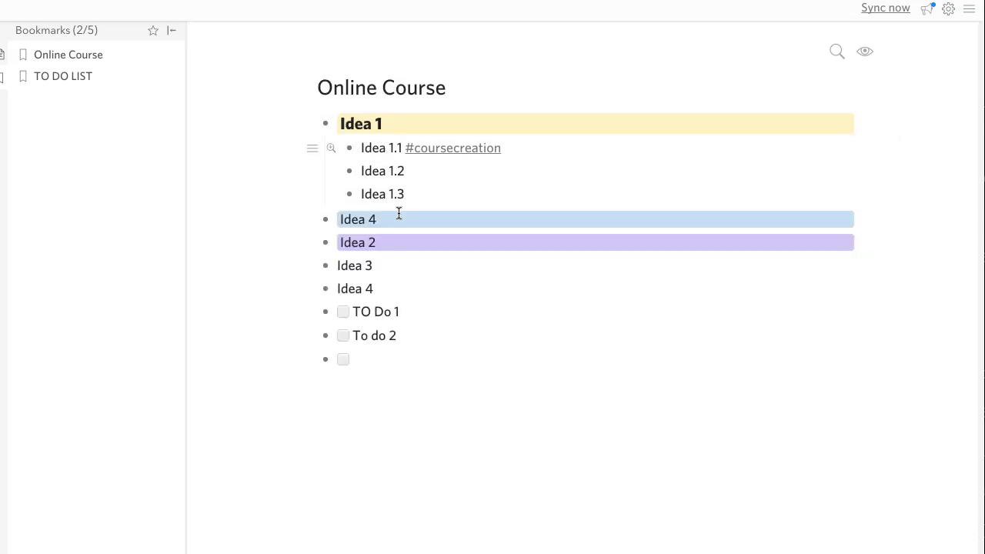
# Zoom into the uncoloured Idea 4, add the sub-item "Idea 5 #coursecreation" beneath it, and return to the full outline
pyautogui.click(326, 289)
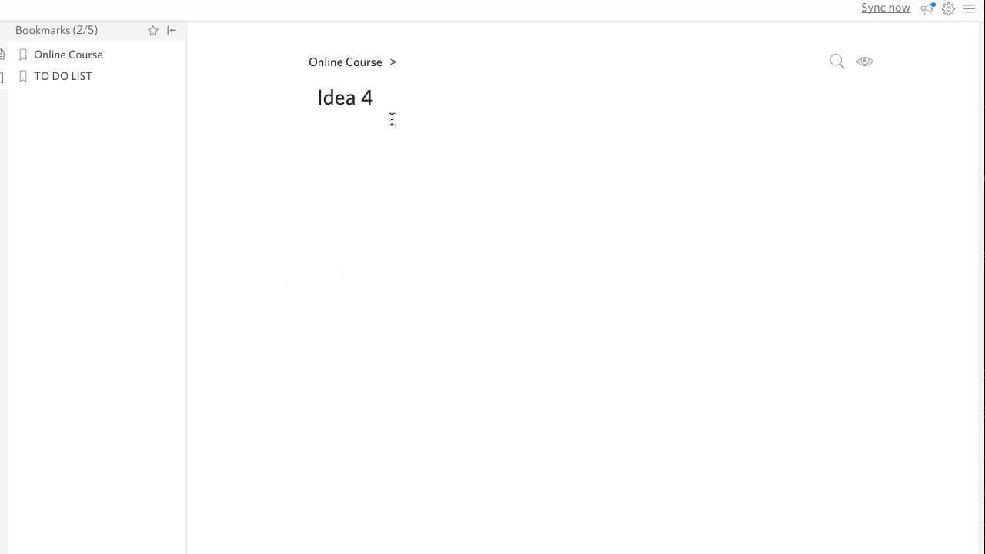
pyautogui.click(398, 101)
pyautogui.press('Return')
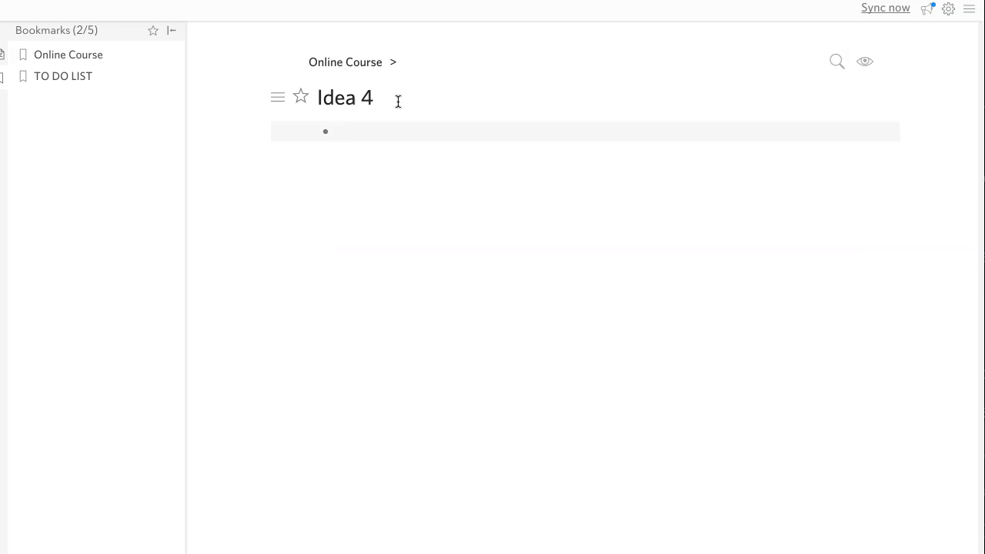
pyautogui.write('Idea')
pyautogui.write('cre')
pyautogui.press('BackSpace')
pyautogui.press('BackSpace')
pyautogui.write('o')
pyautogui.press('Return')
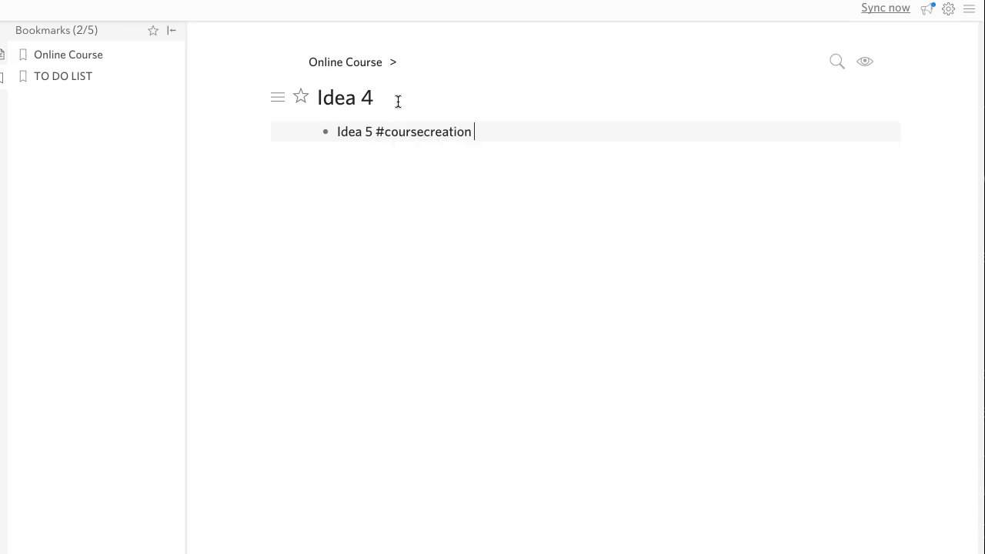
pyautogui.click(360, 69)
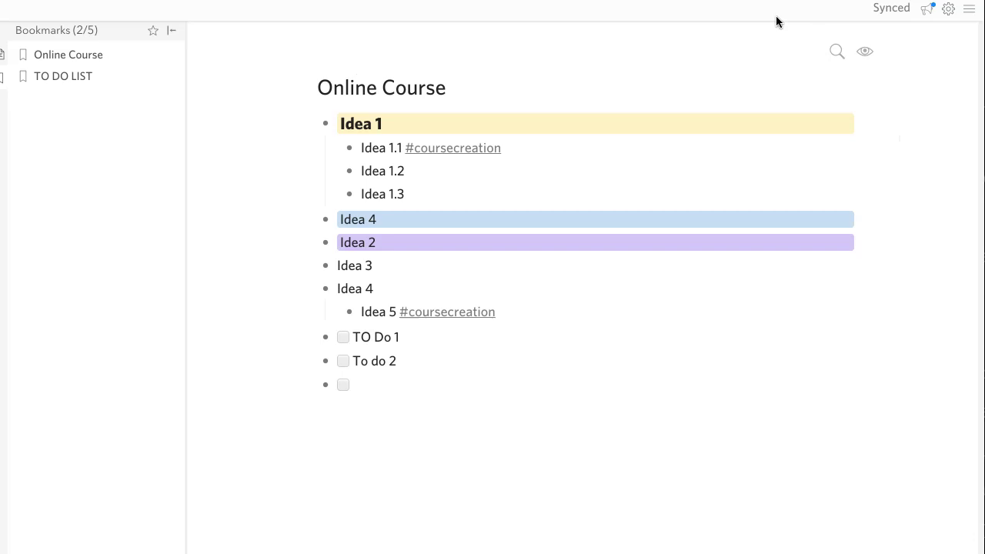
# Search the Online Course document for the tag #coursecreation, view the filtered outline, and clear the search
pyautogui.click(837, 53)
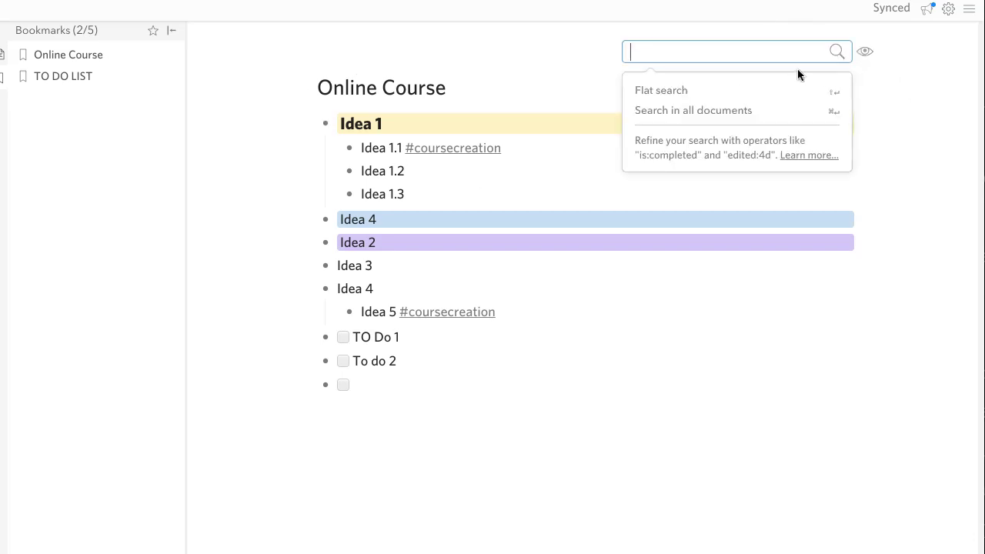
pyautogui.write('#')
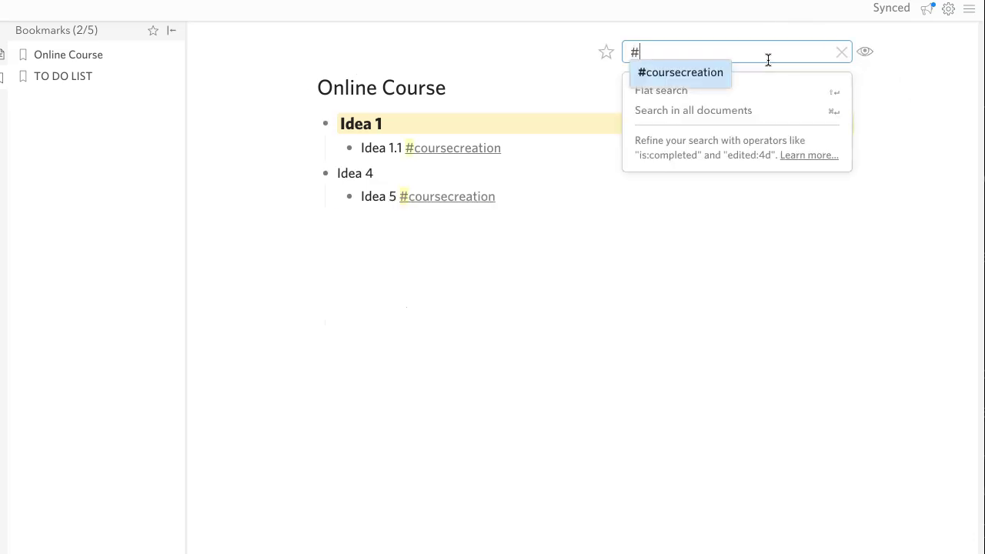
pyautogui.click(701, 77)
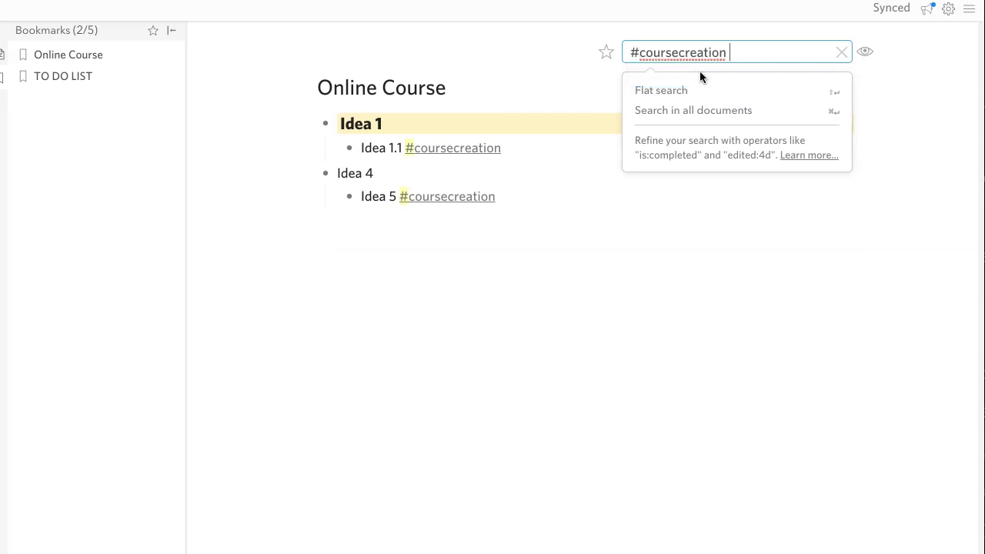
pyautogui.click(564, 328)
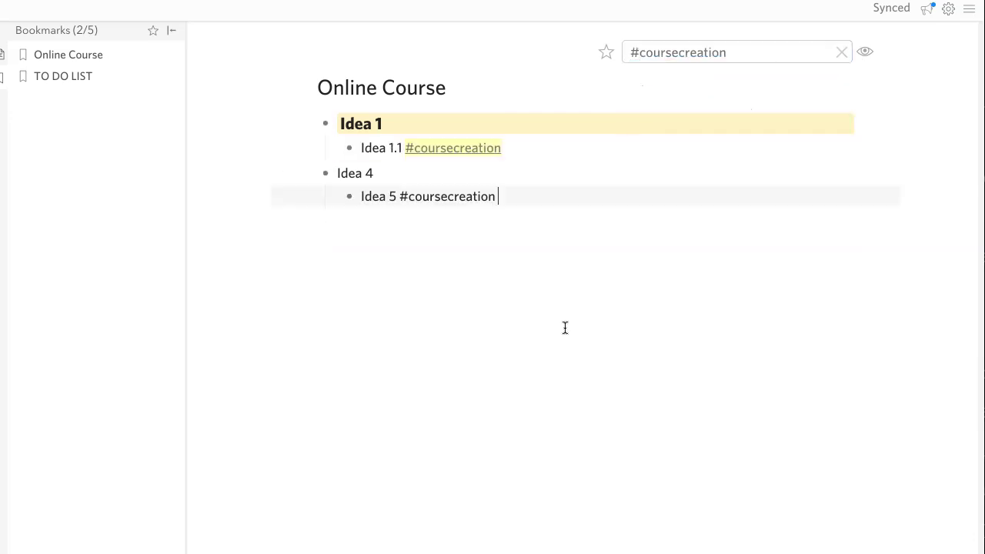
pyautogui.click(880, 97)
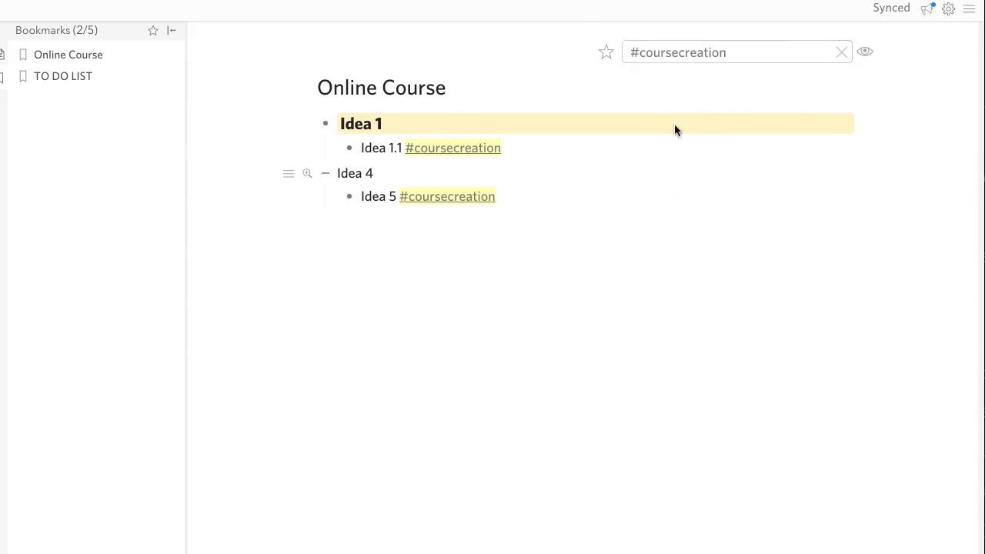
pyautogui.click(840, 53)
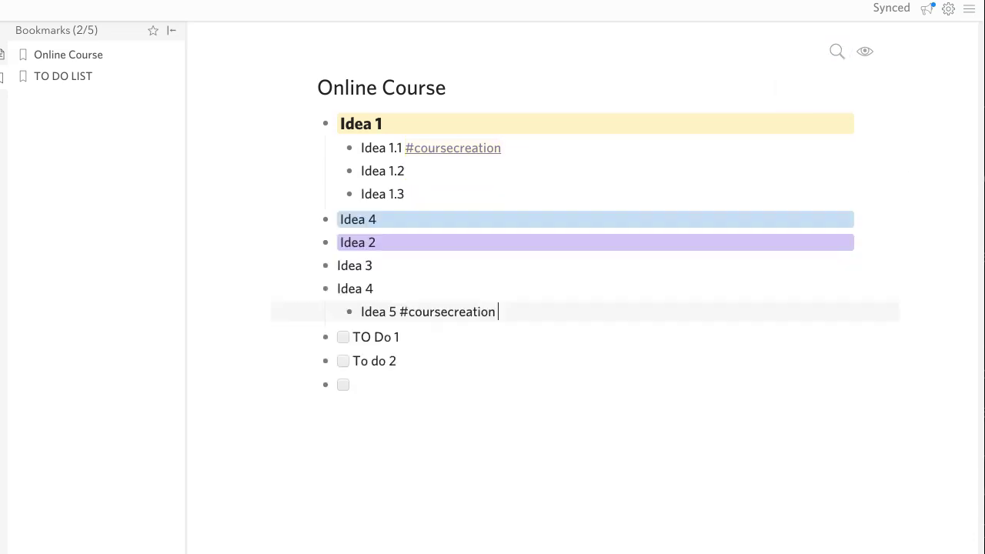
# Open the settings to view the preferences and close them
pyautogui.click(952, 11)
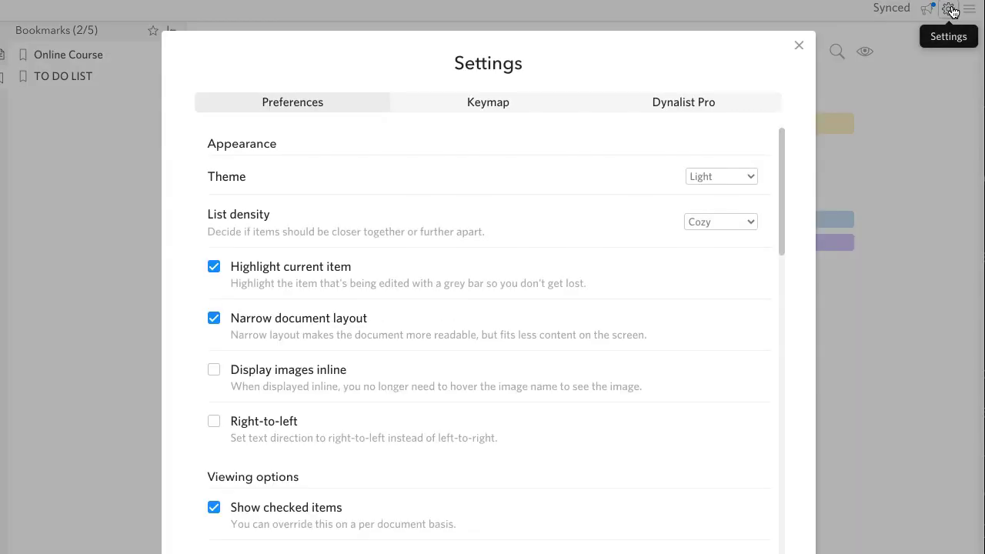
pyautogui.click(801, 48)
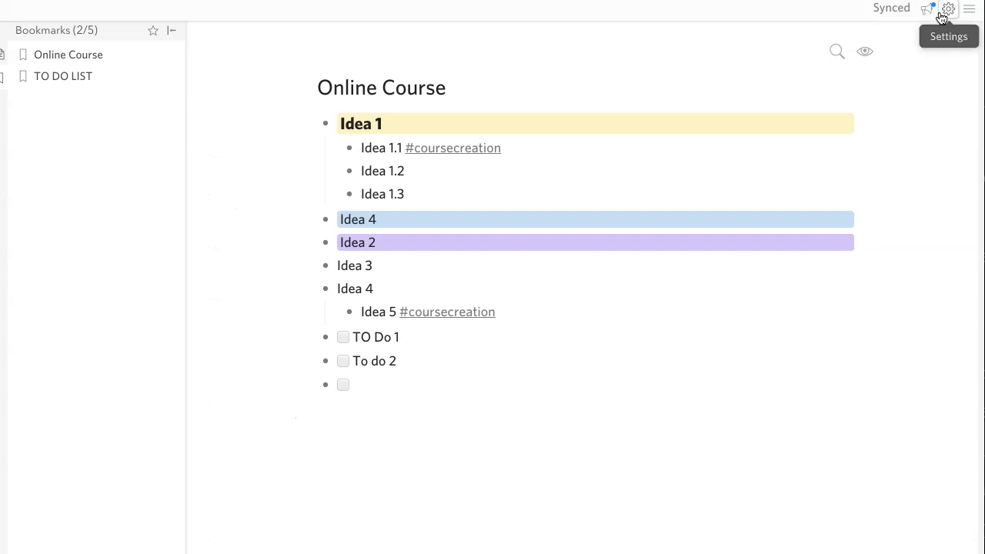
# Download a backup and save it as the Zip archive dynalist-backup-2021-04-04.zip in the Downloads folder
pyautogui.click(969, 11)
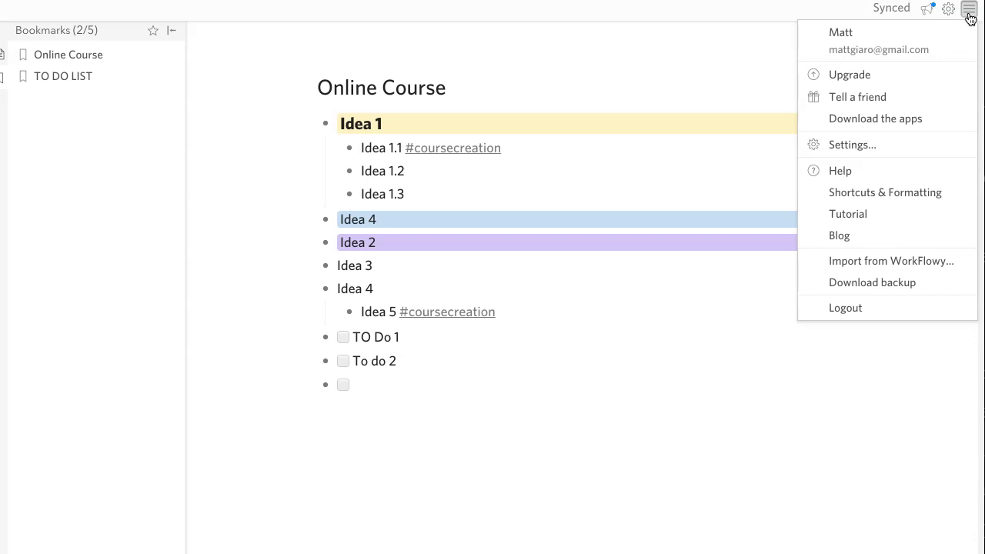
pyautogui.click(878, 284)
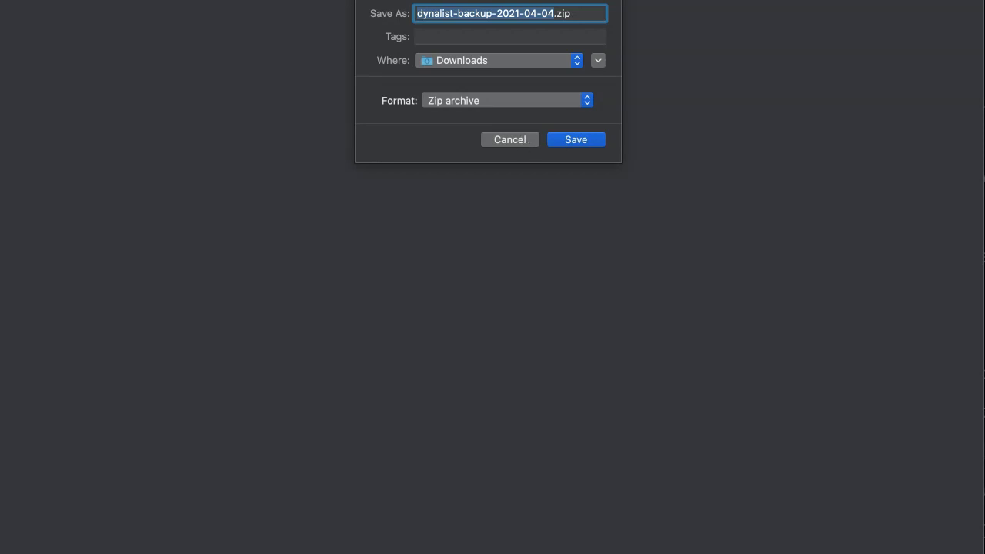
pyautogui.press('Return')
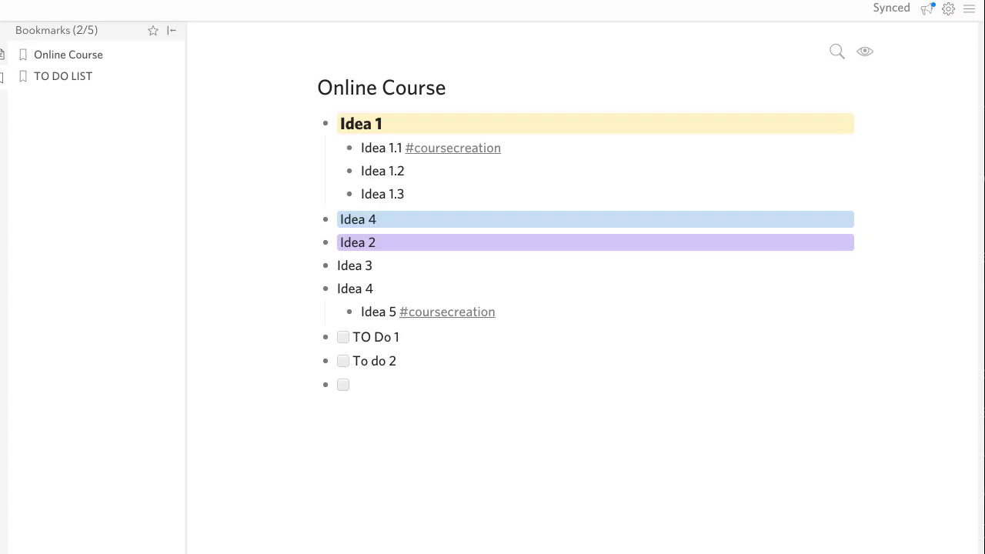